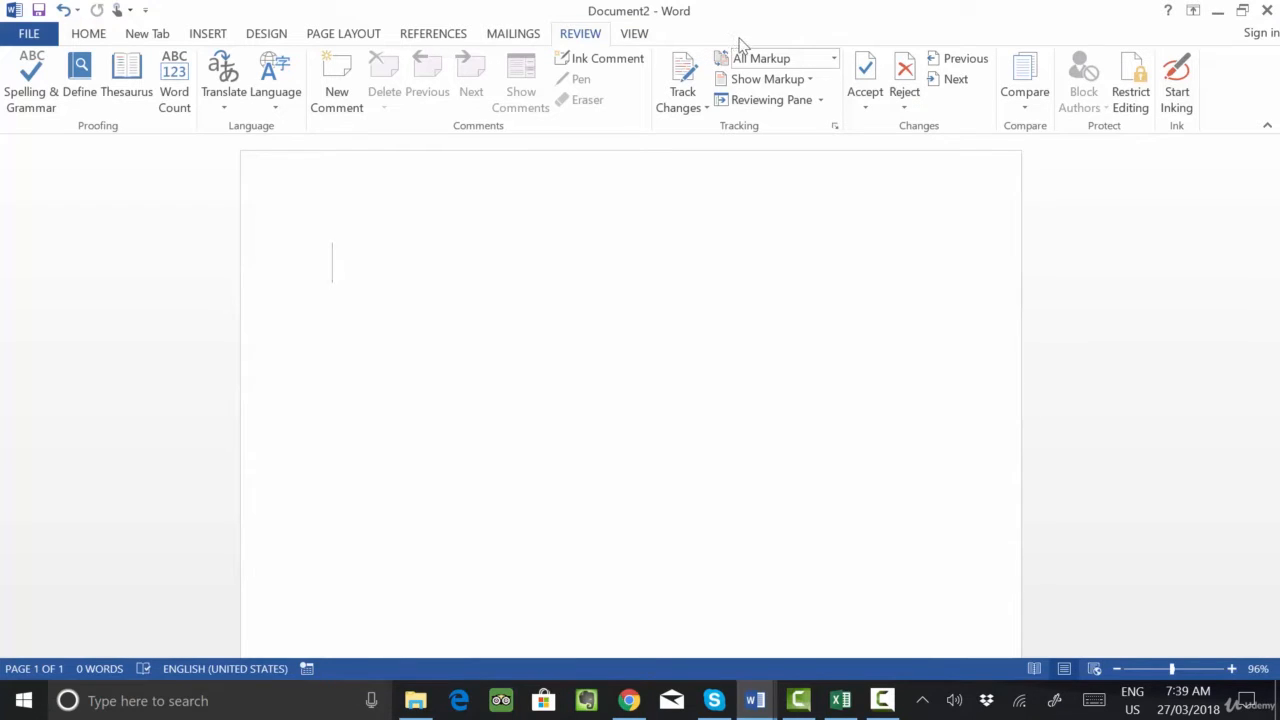
# - Hide the Insert tab from the ribbon through the ribbon customization options
pyautogui.click(30, 34)
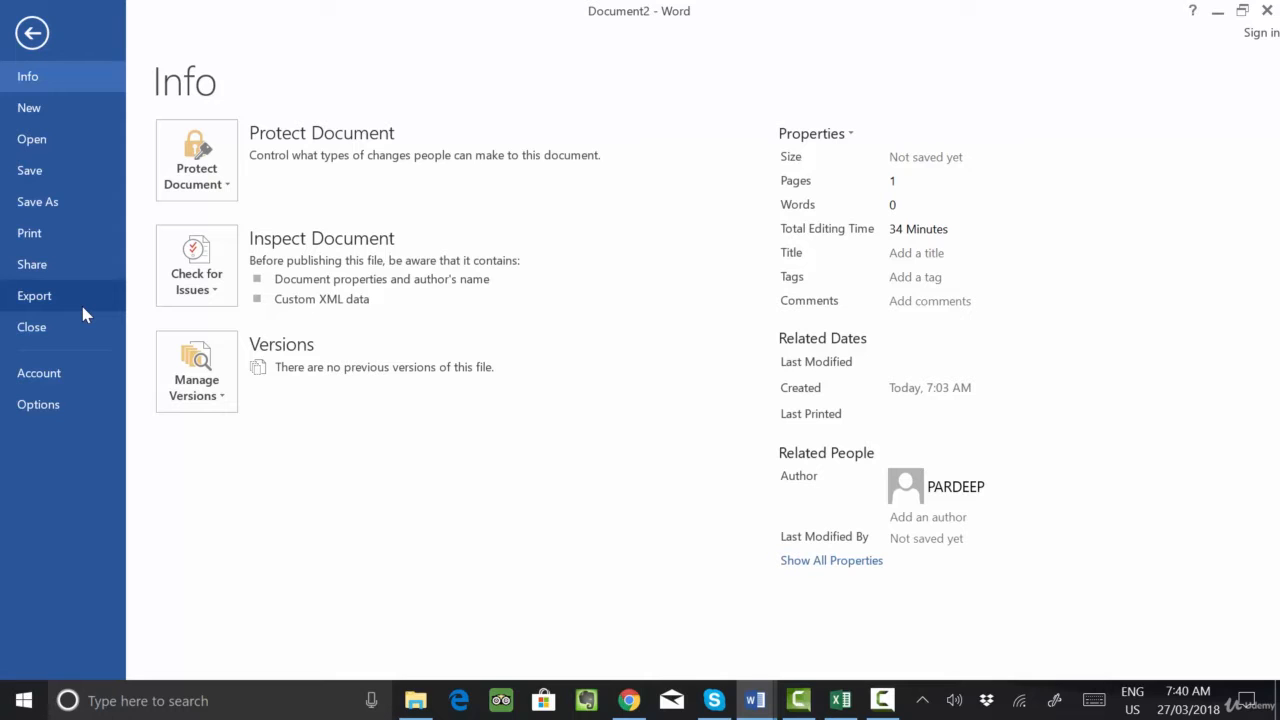
pyautogui.click(37, 385)
pyautogui.click(45, 414)
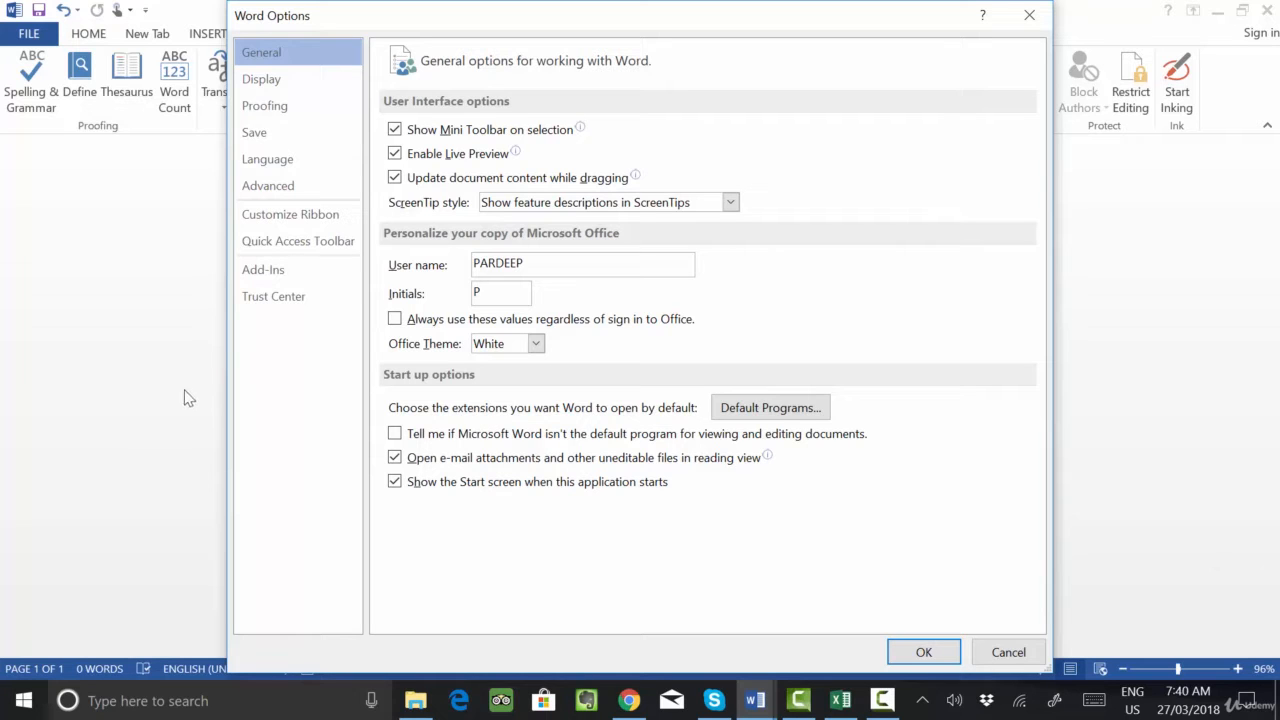
pyautogui.click(298, 223)
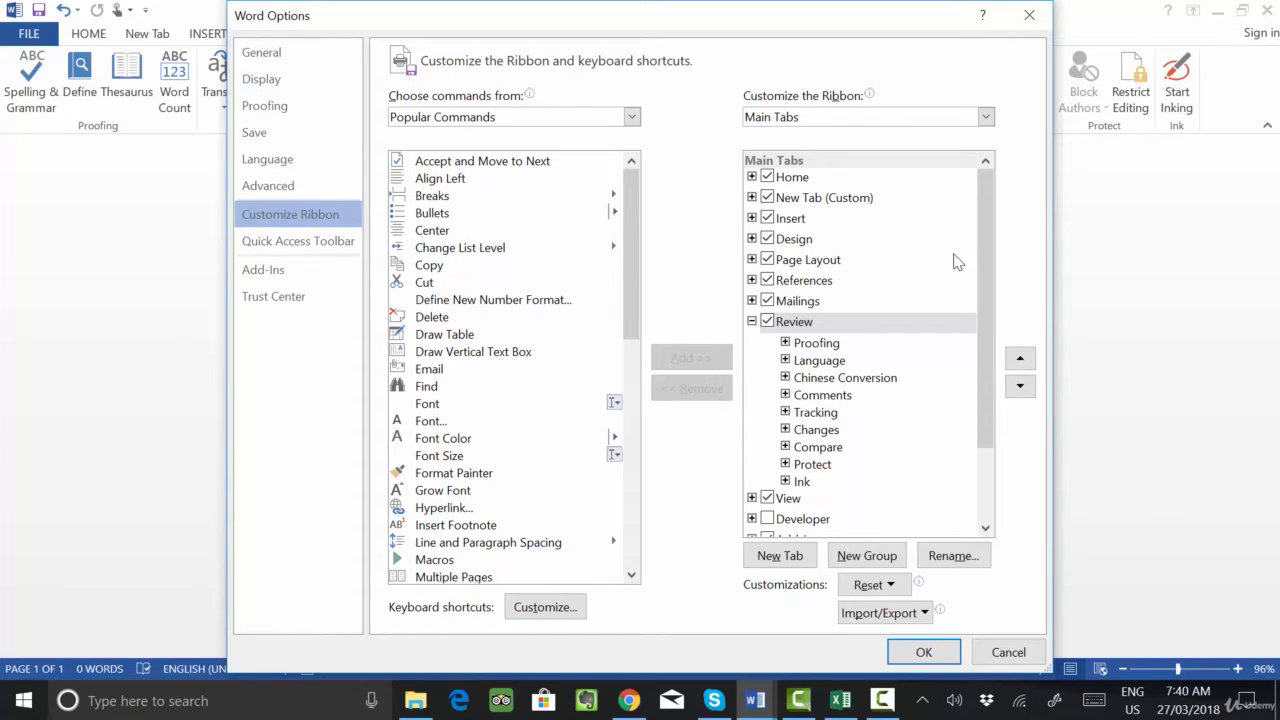
pyautogui.click(769, 220)
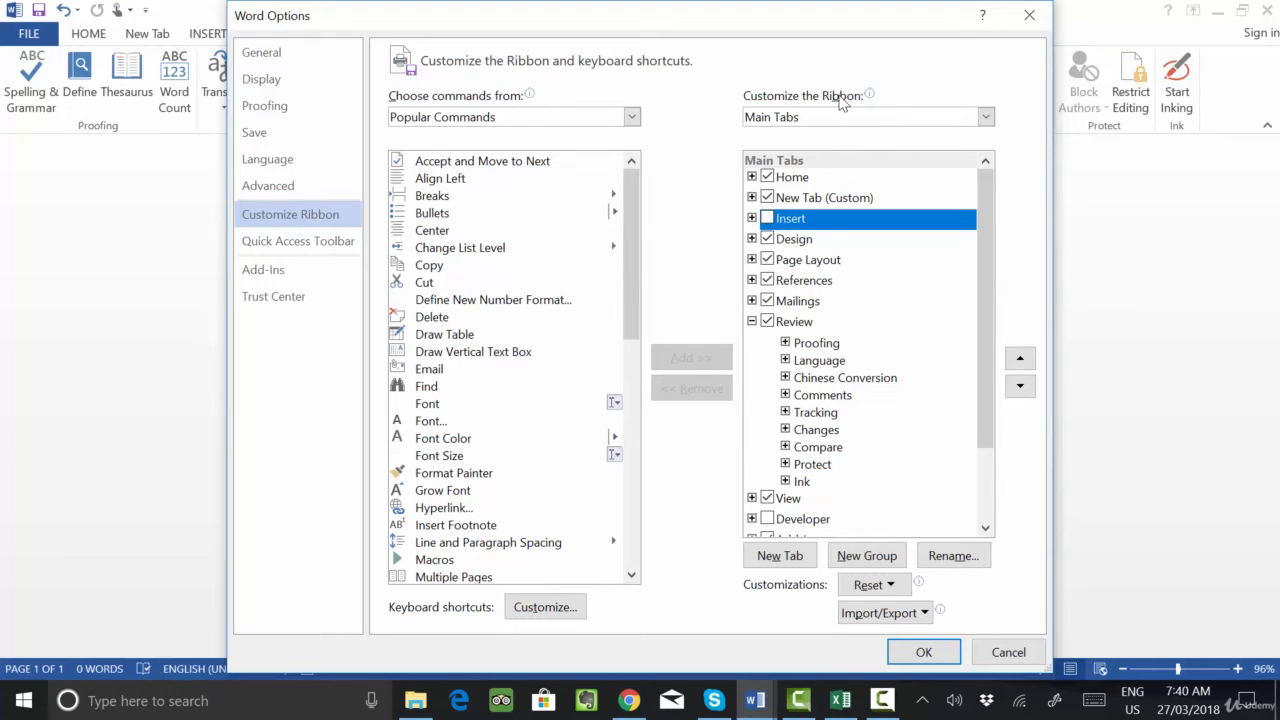
pyautogui.moveTo(840, 108)
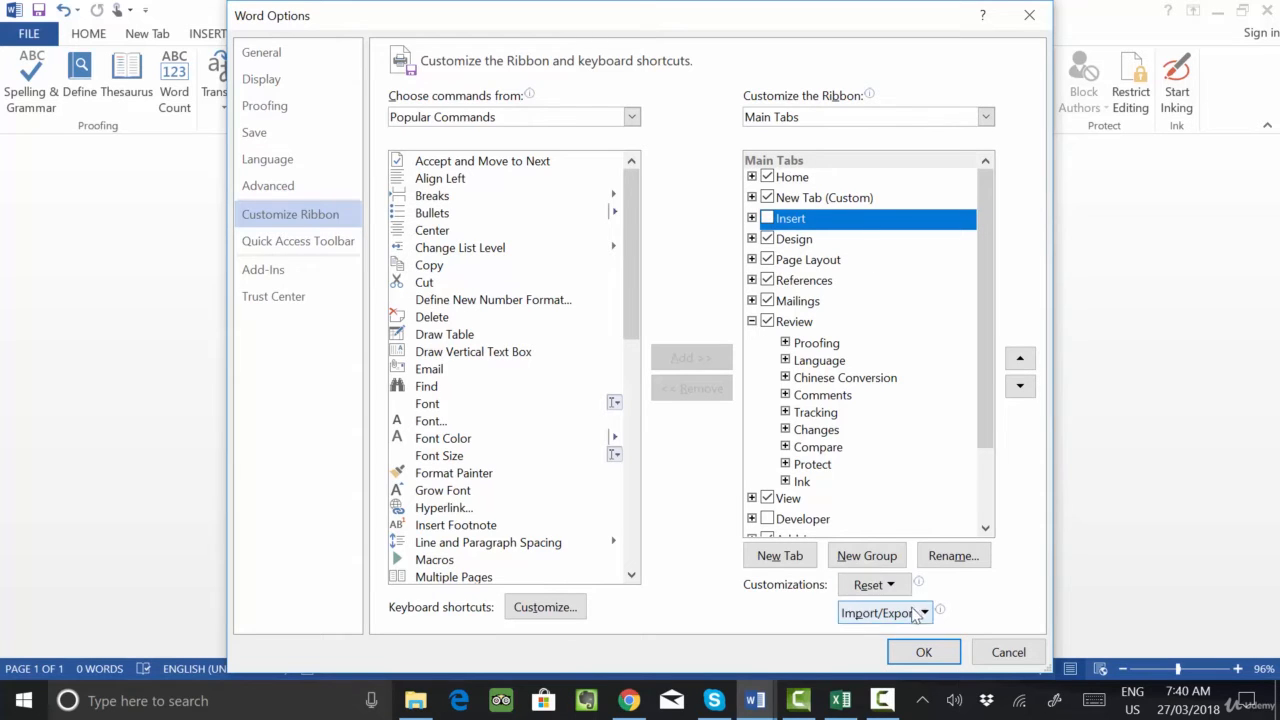
pyautogui.click(923, 652)
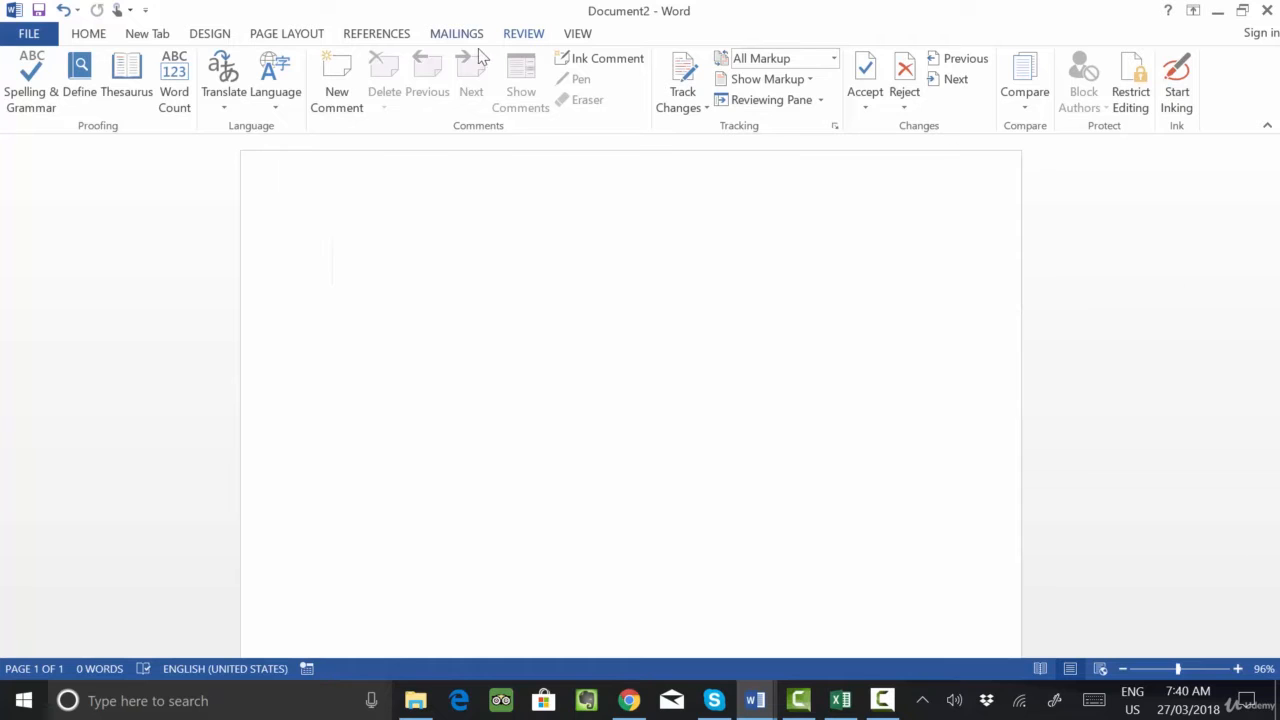
# - Restore the Insert tab to the ribbon through the ribbon customization options and display its commands
pyautogui.click(30, 40)
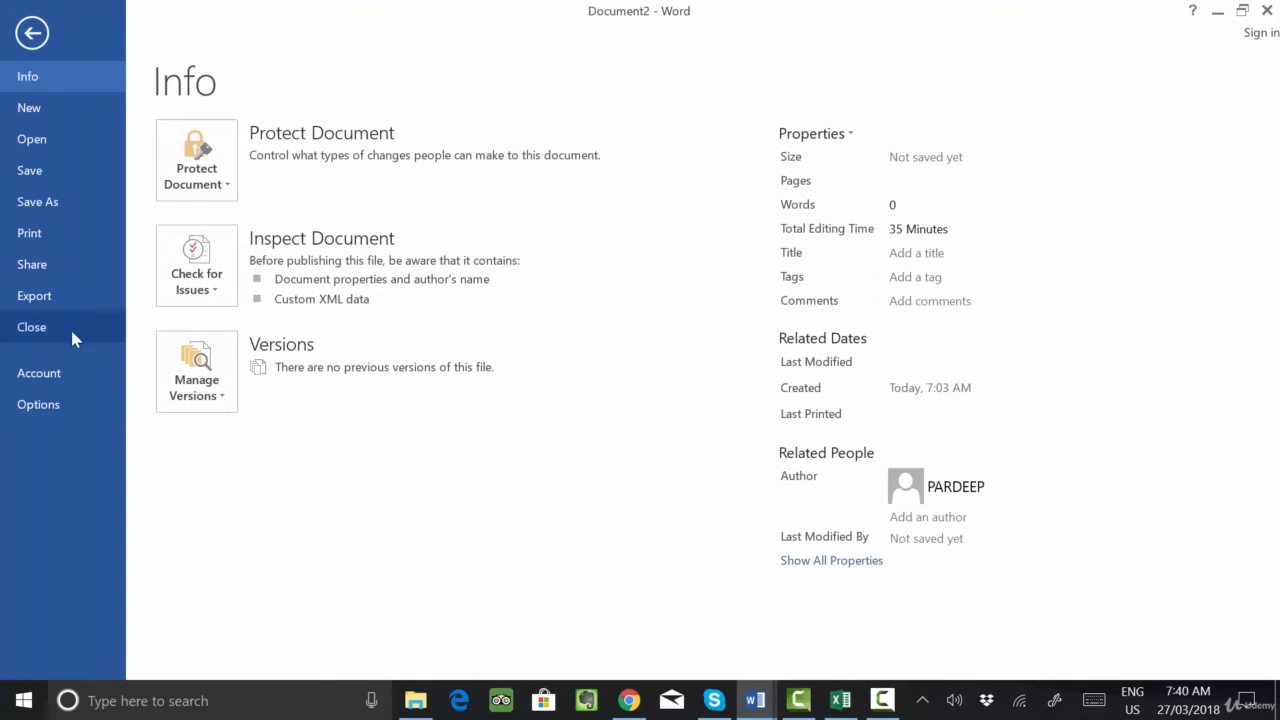
pyautogui.click(38, 405)
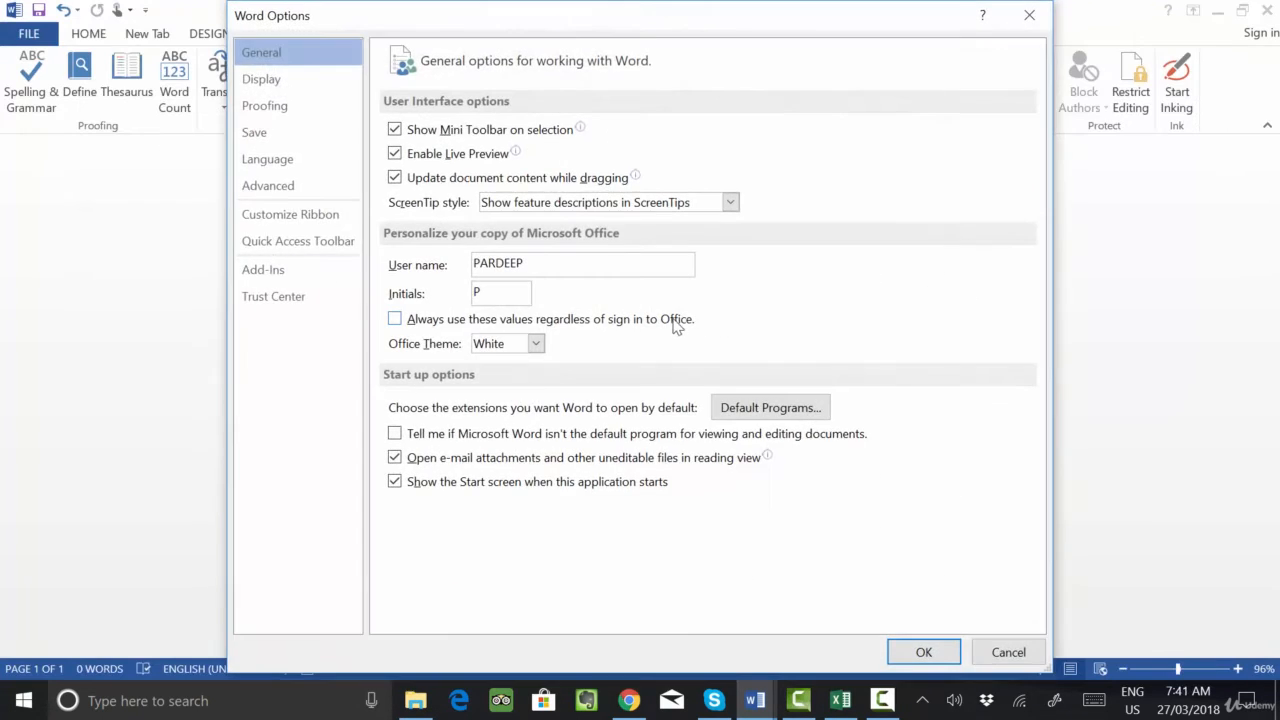
pyautogui.click(315, 216)
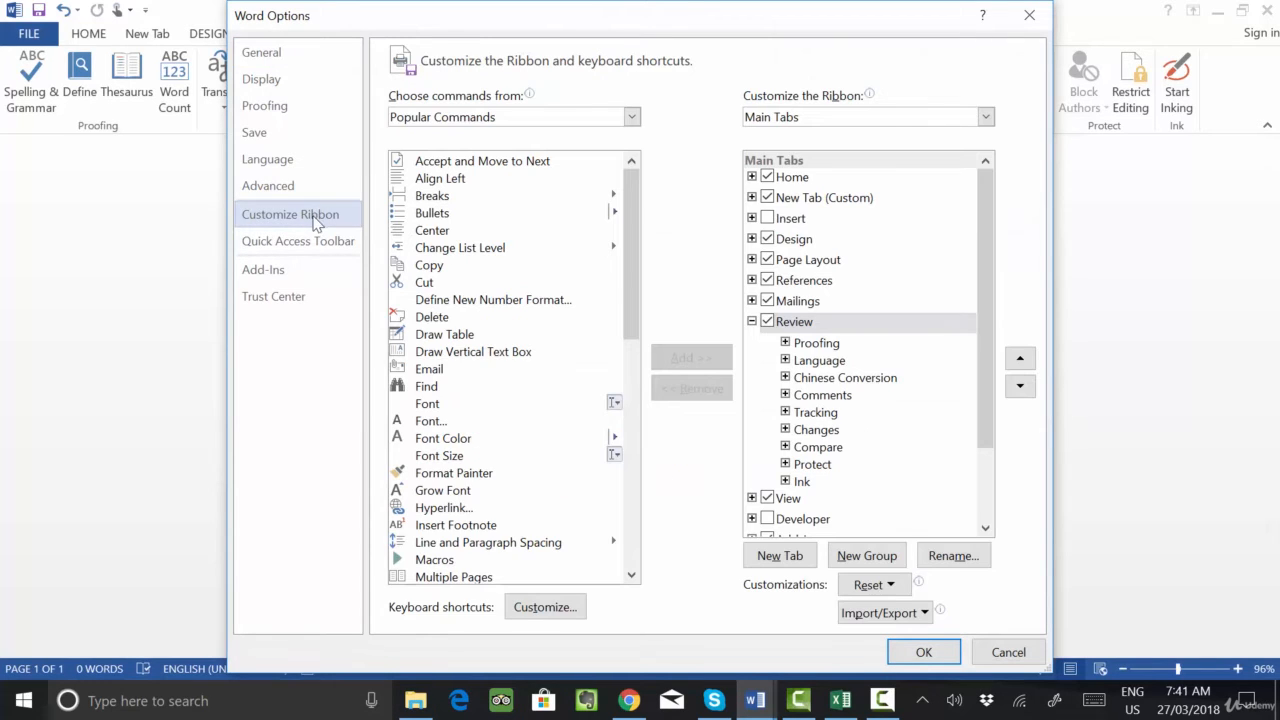
pyautogui.click(766, 222)
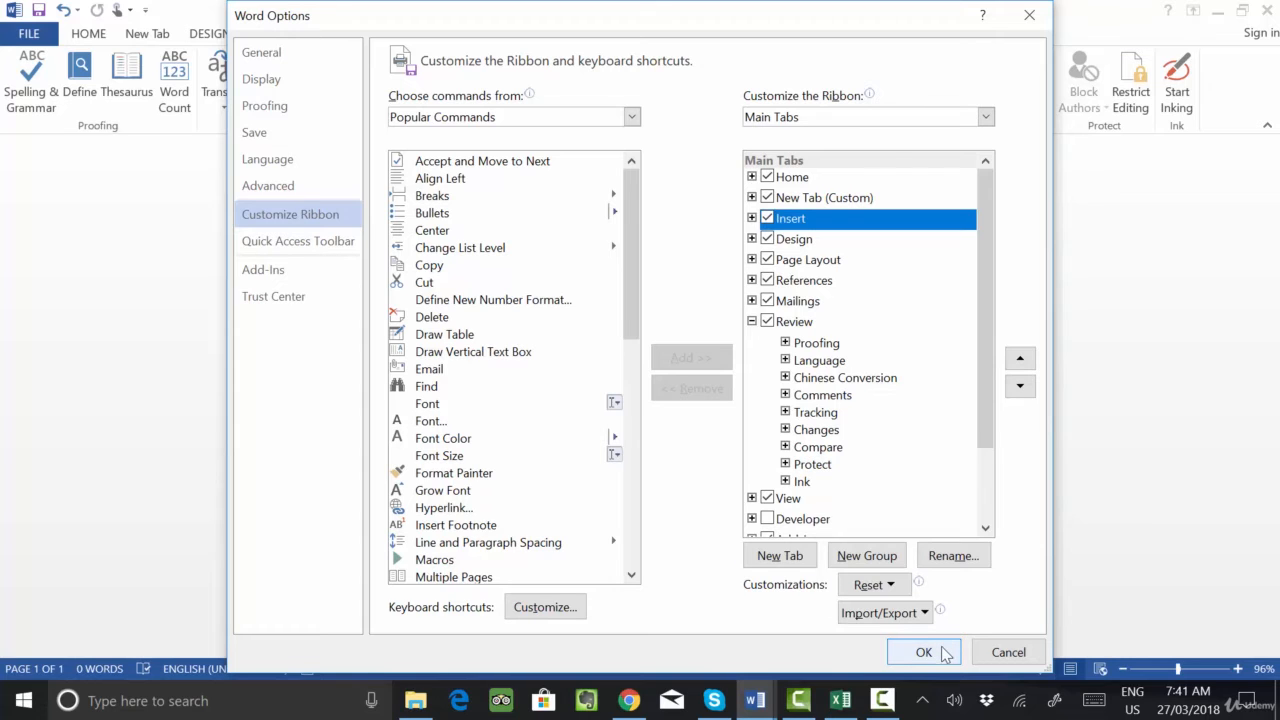
pyautogui.click(751, 321)
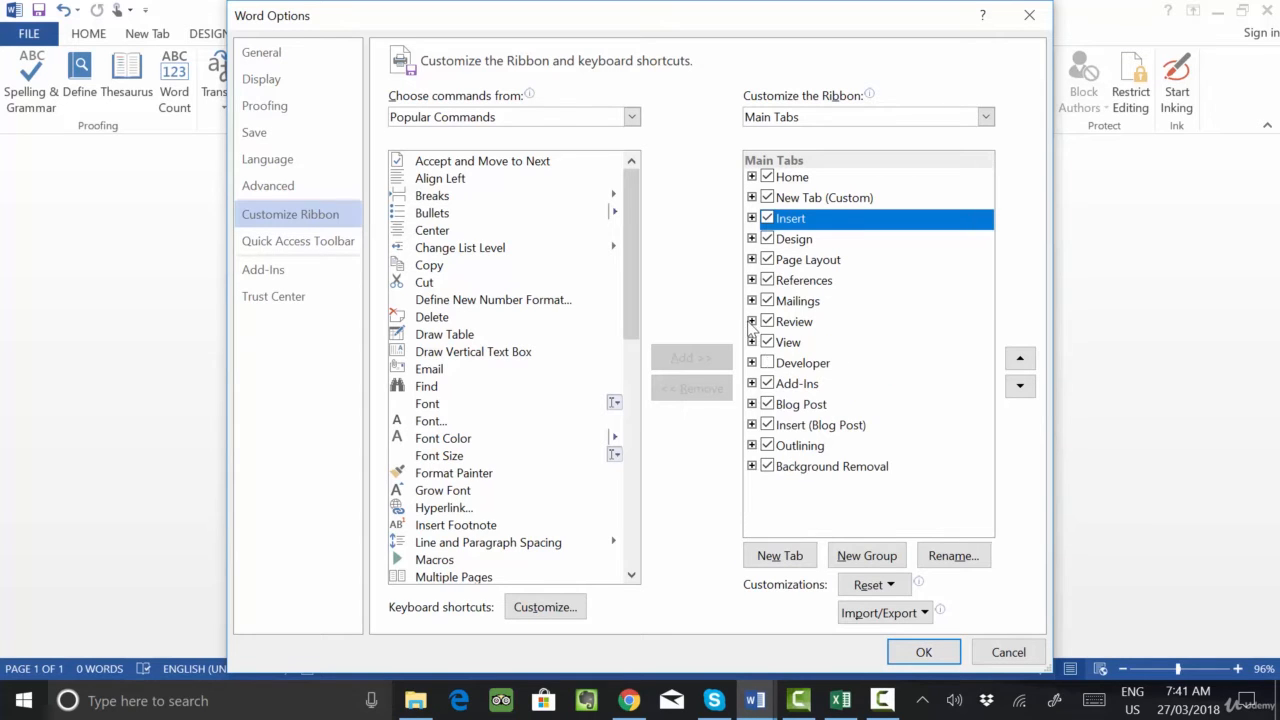
pyautogui.click(918, 651)
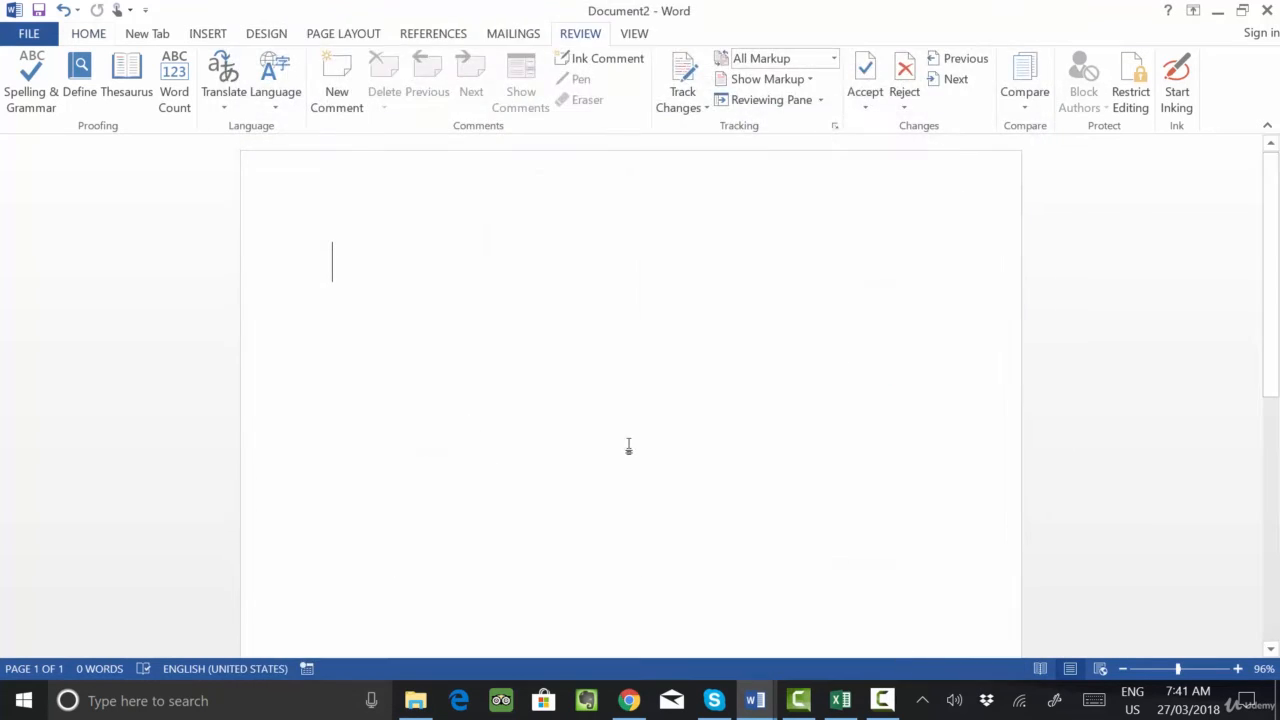
pyautogui.click(206, 34)
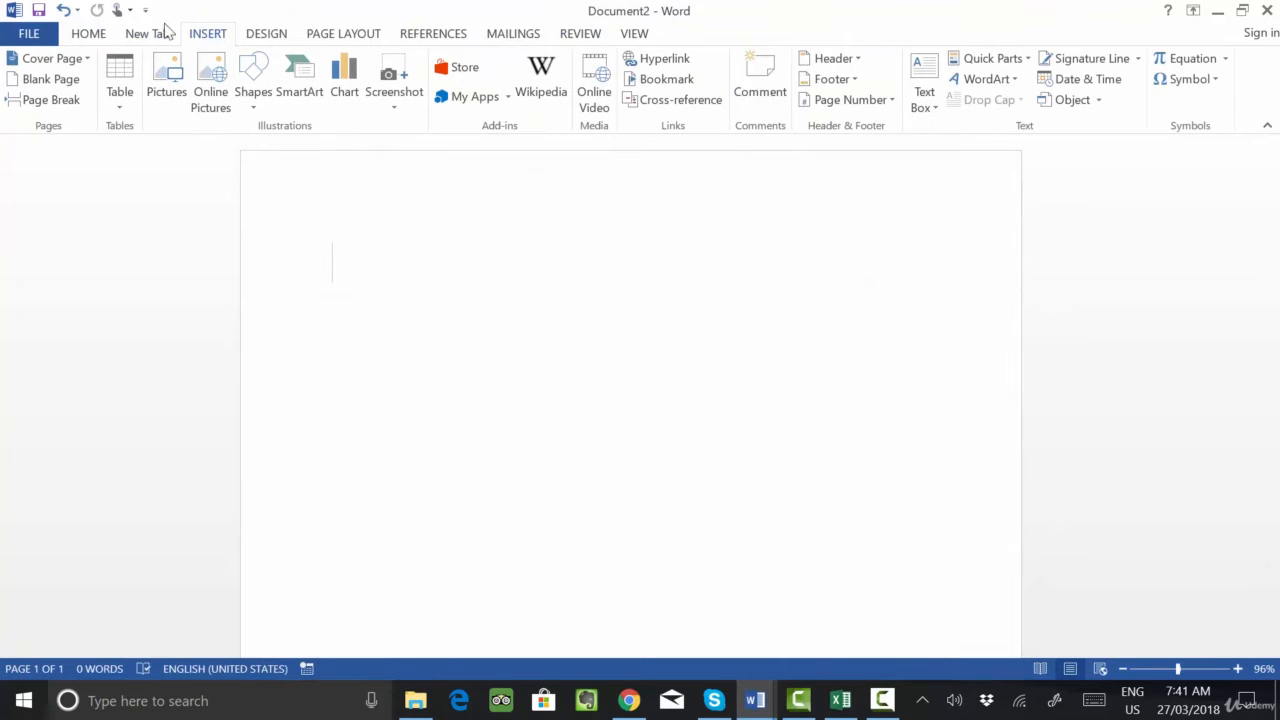
# - Display the commands on the existing custom New Tab of the ribbon
pyautogui.click(27, 36)
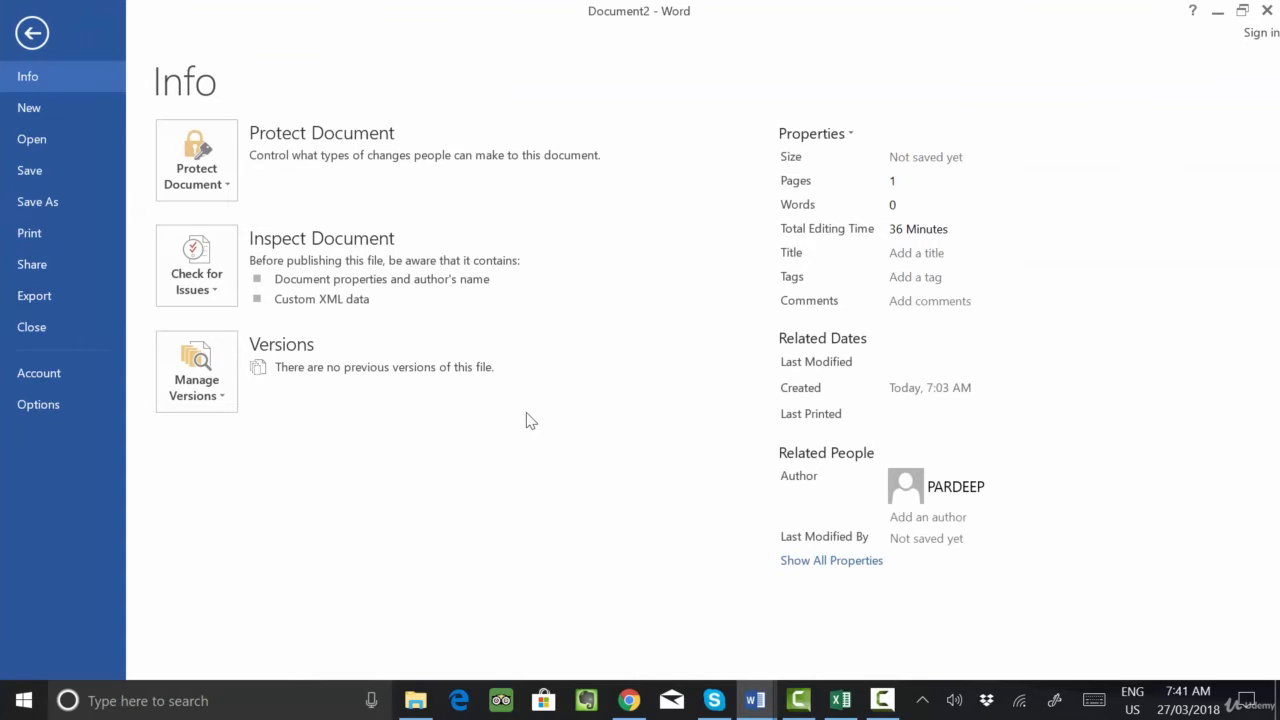
pyautogui.click(40, 48)
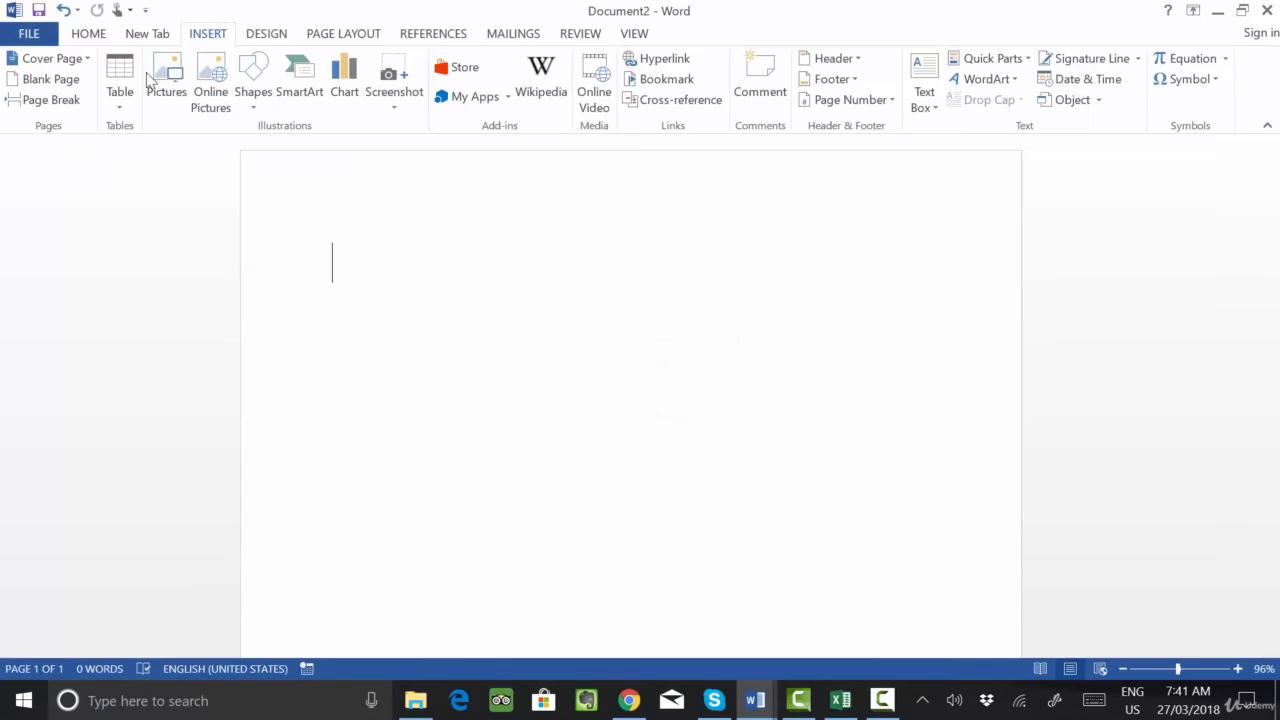
pyautogui.click(142, 44)
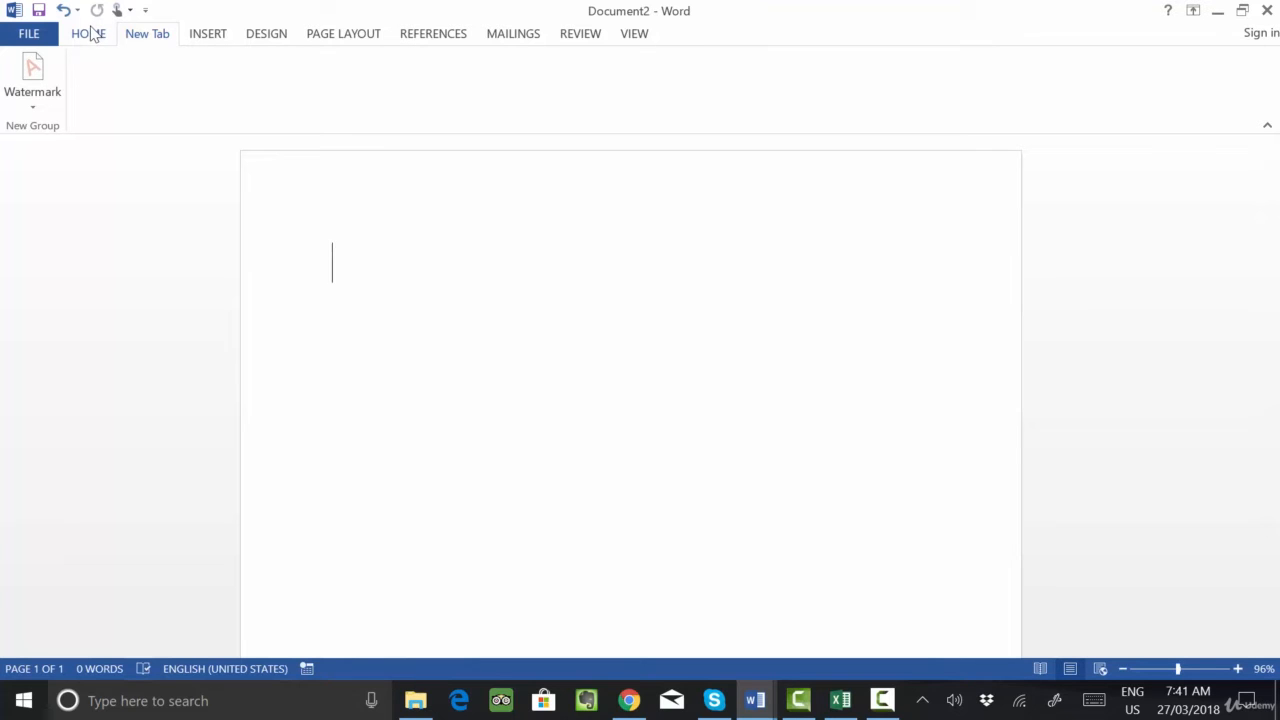
# - Add another custom tab to the ribbon directly after the existing New Tab in the ribbon customization options
pyautogui.click(28, 33)
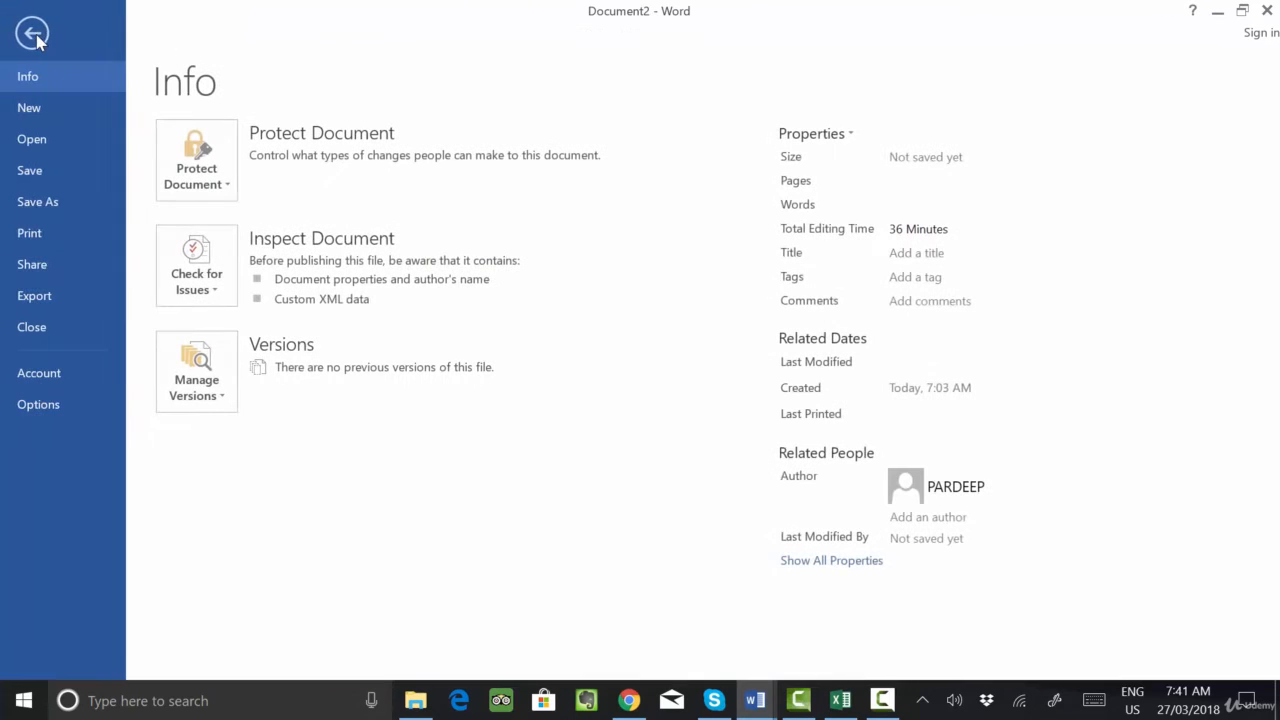
pyautogui.click(48, 408)
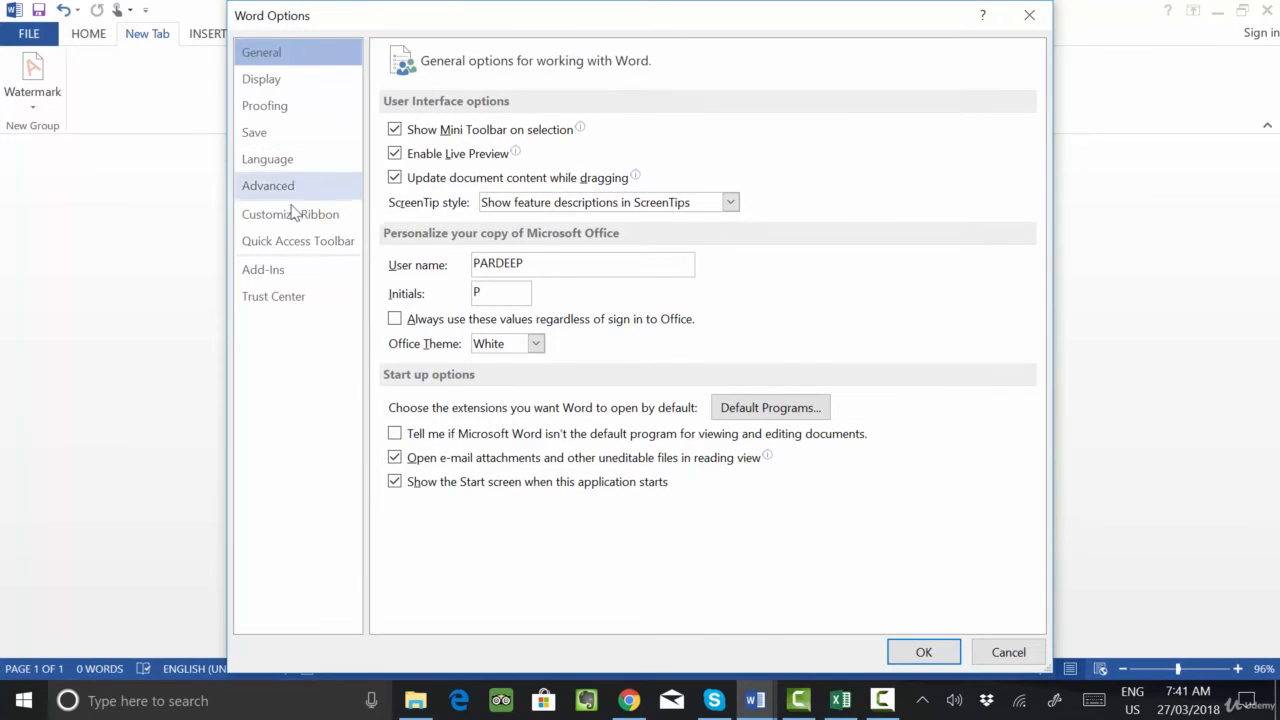
pyautogui.click(294, 218)
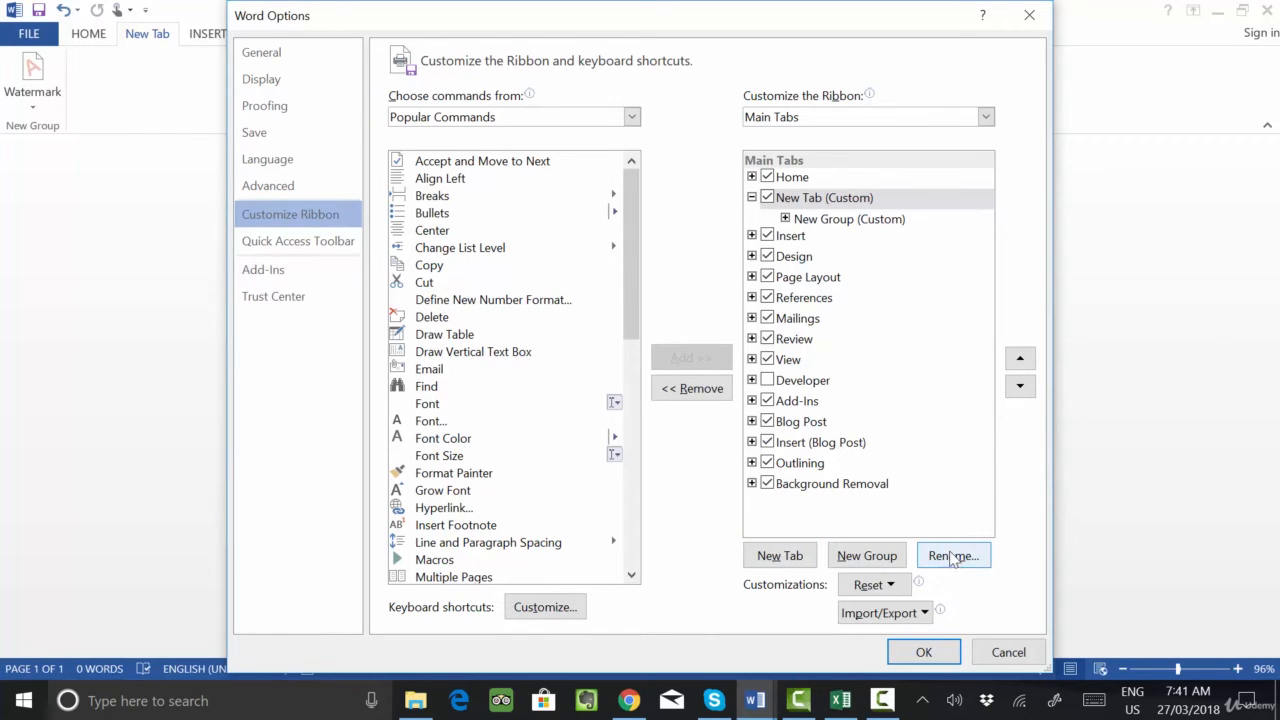
pyautogui.click(779, 556)
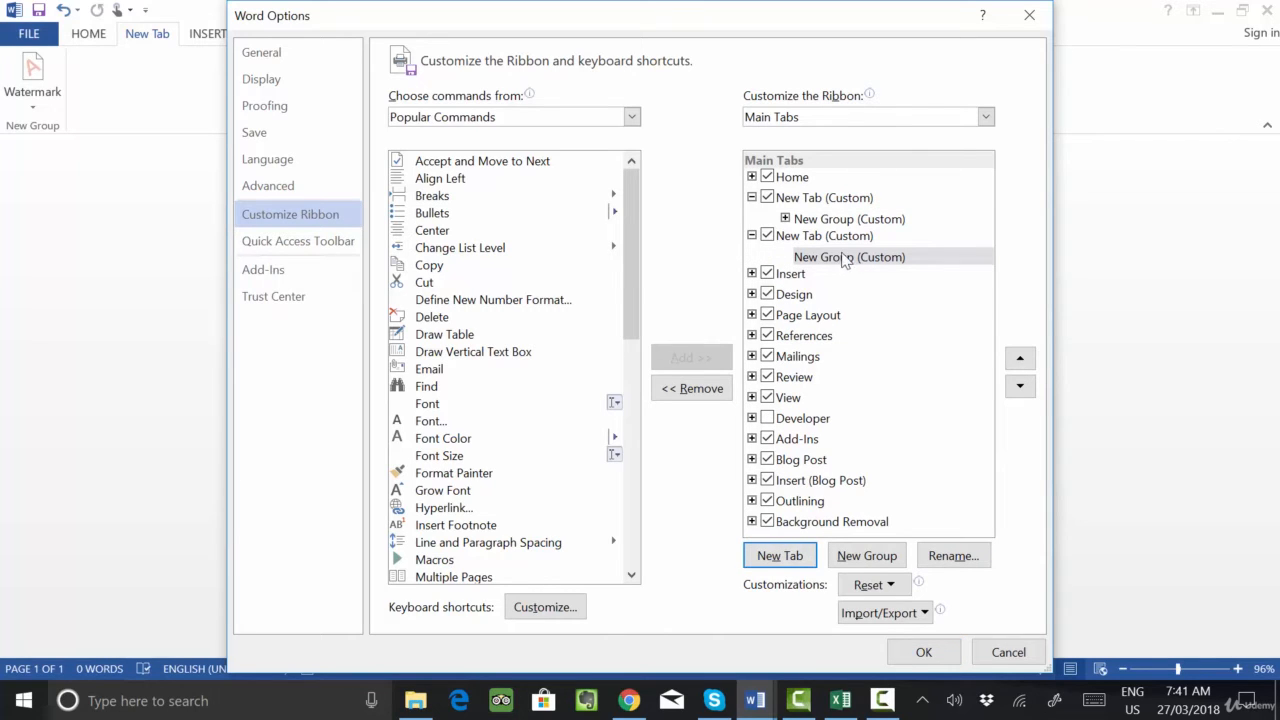
# - Rename the newly added custom tab with the owner's first name followed by "Tools"
pyautogui.click(810, 240)
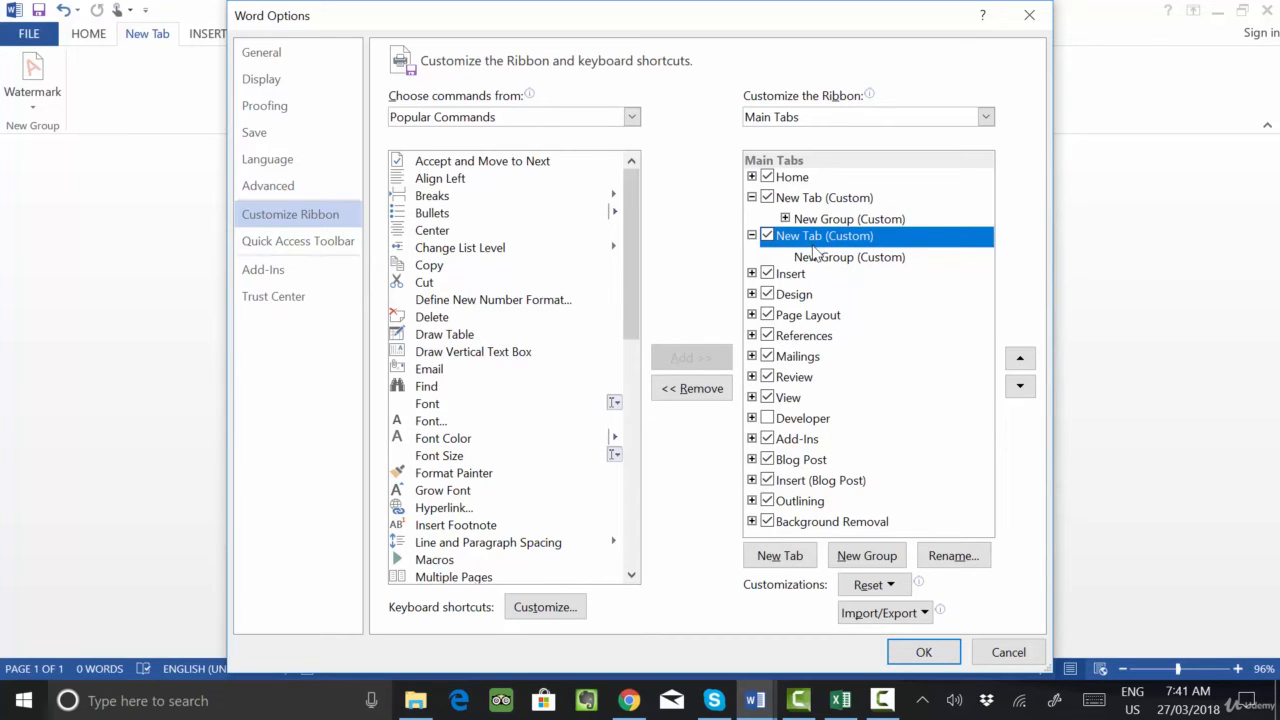
pyautogui.click(945, 556)
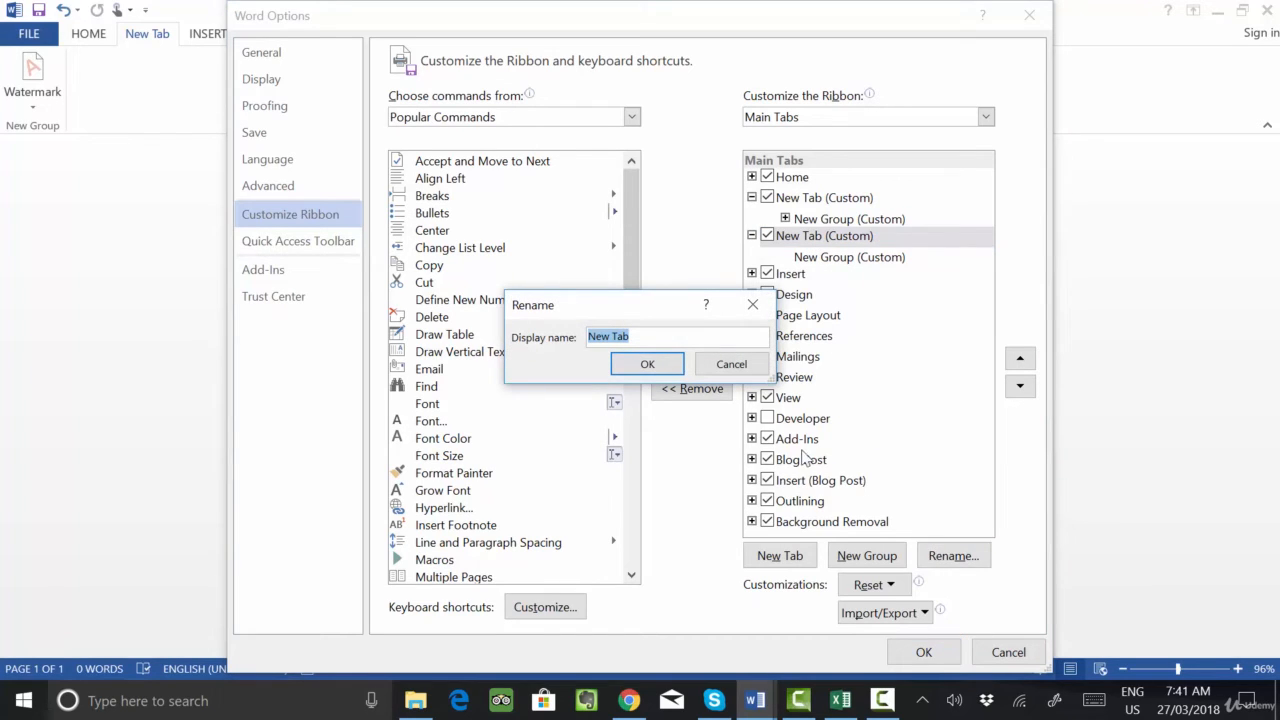
pyautogui.press('BackSpace')
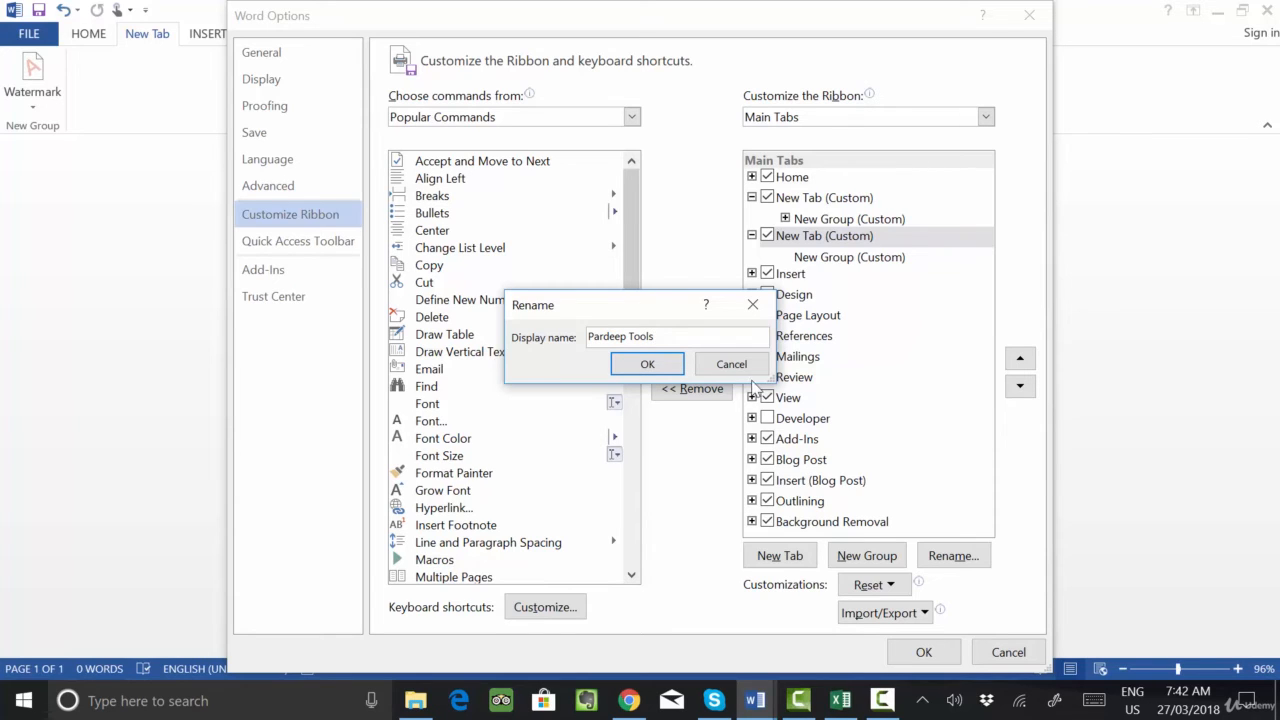
pyautogui.click(648, 364)
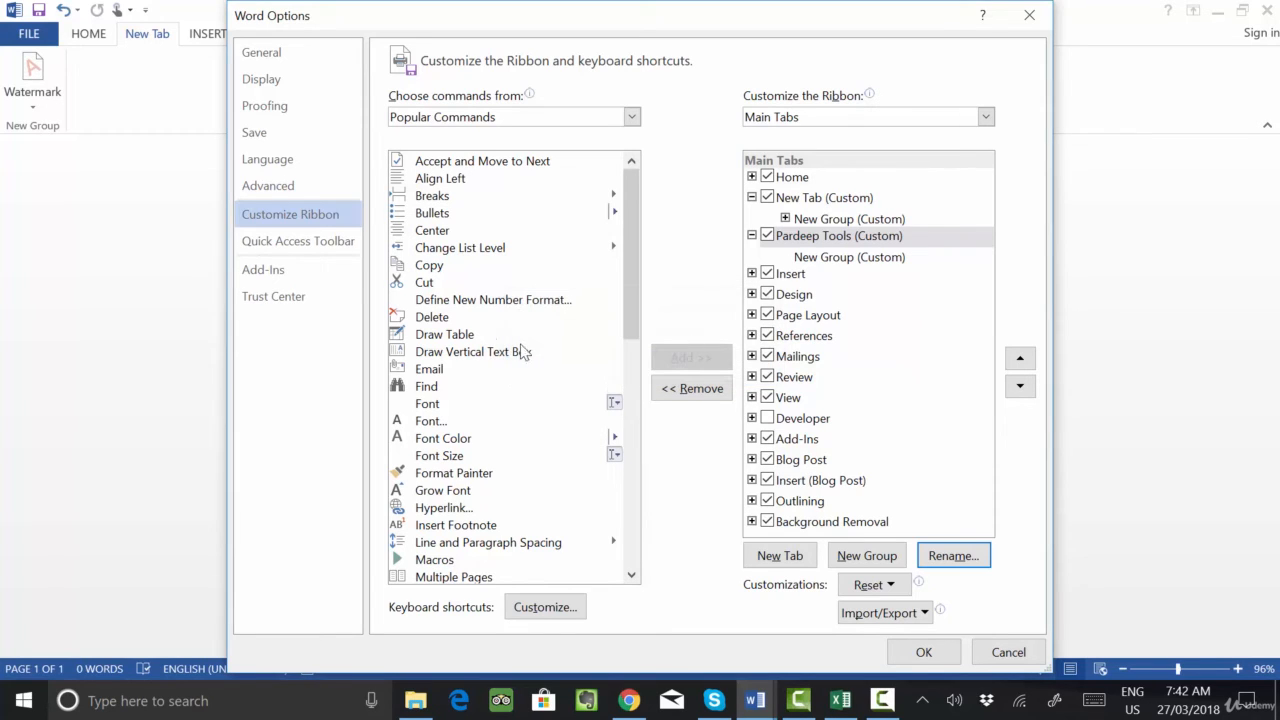
# - Add the Copy command from the popular commands to the New Group under the renamed custom tab
pyautogui.click(840, 240)
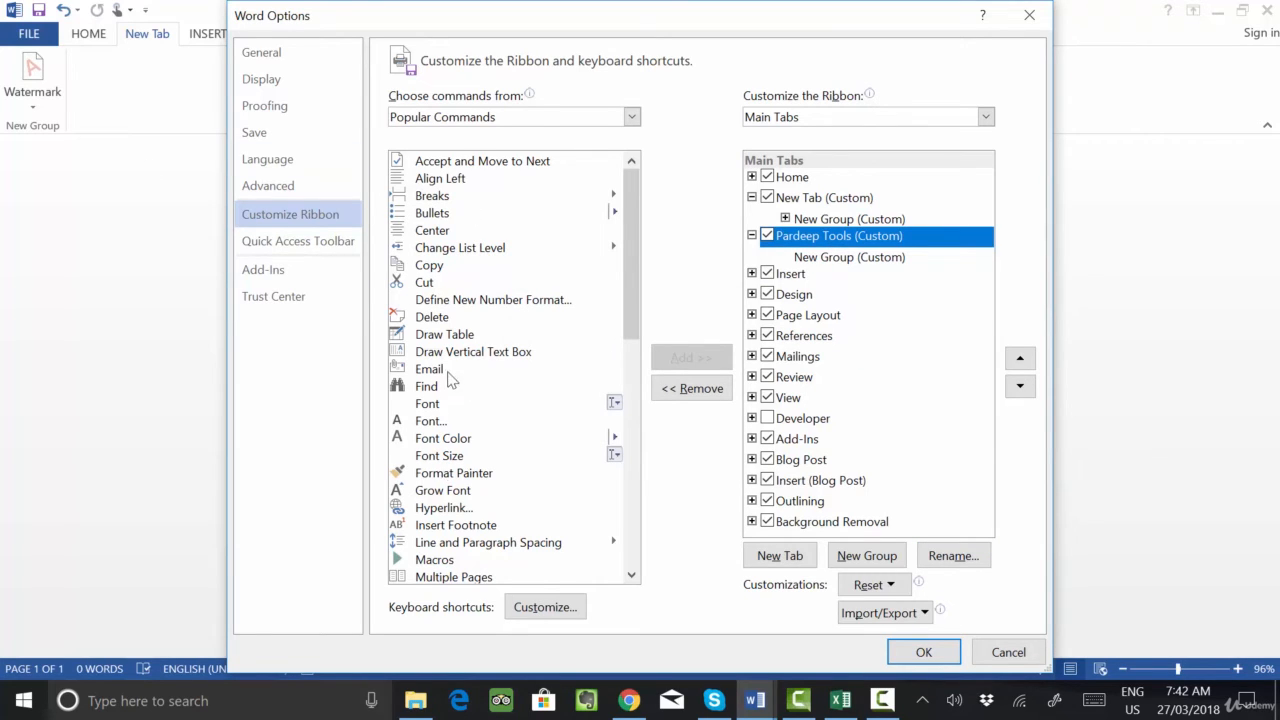
pyautogui.click(440, 338)
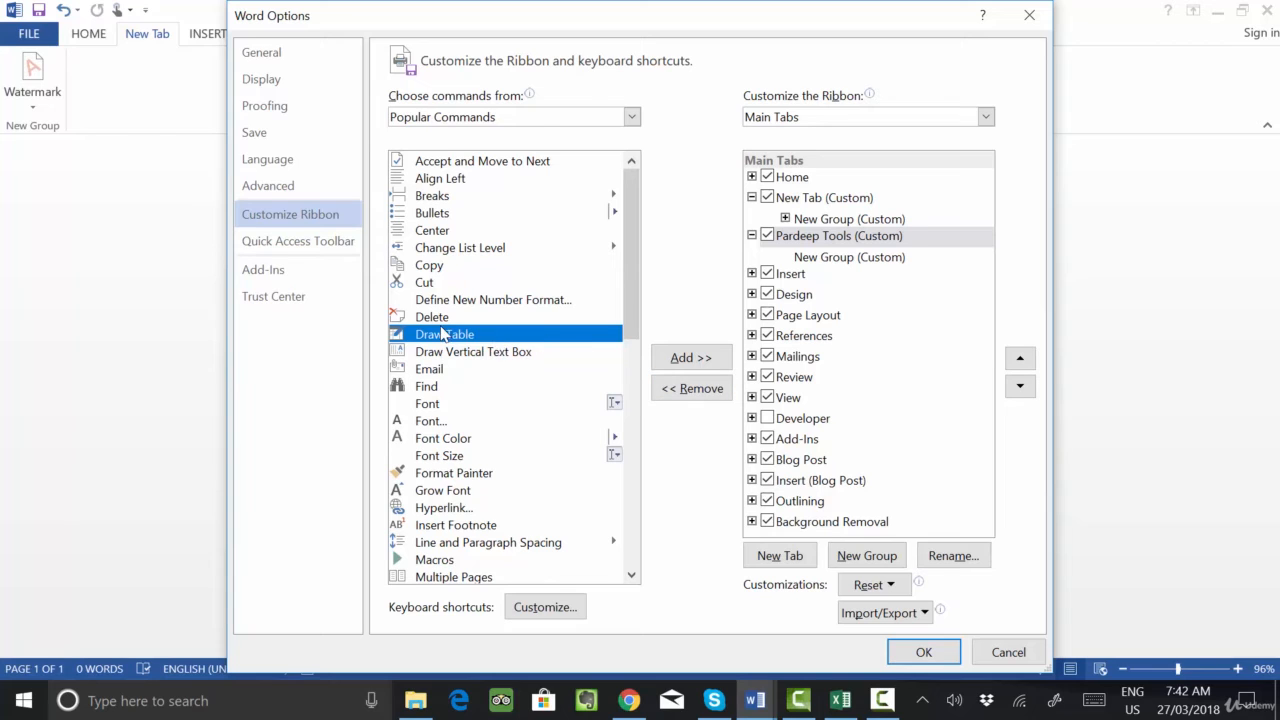
pyautogui.scroll(-1, 428, 369)
pyautogui.scroll(-3, 426, 368)
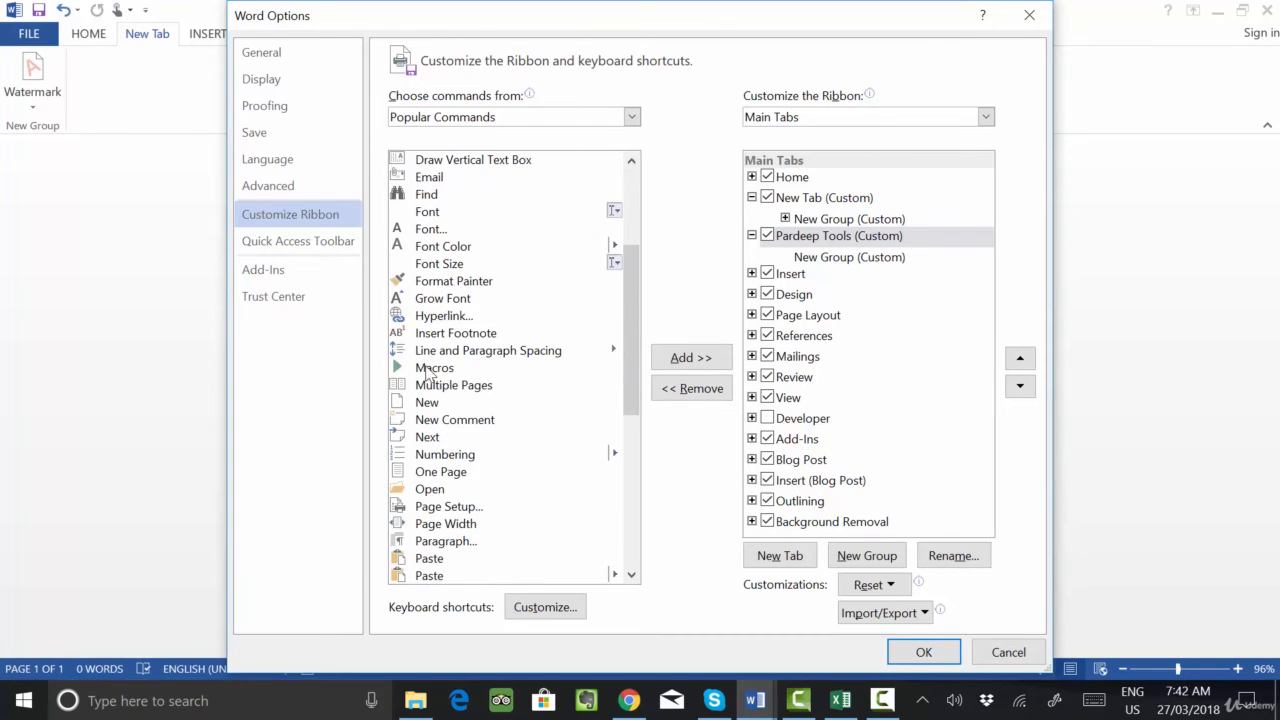
pyautogui.scroll(4, 426, 368)
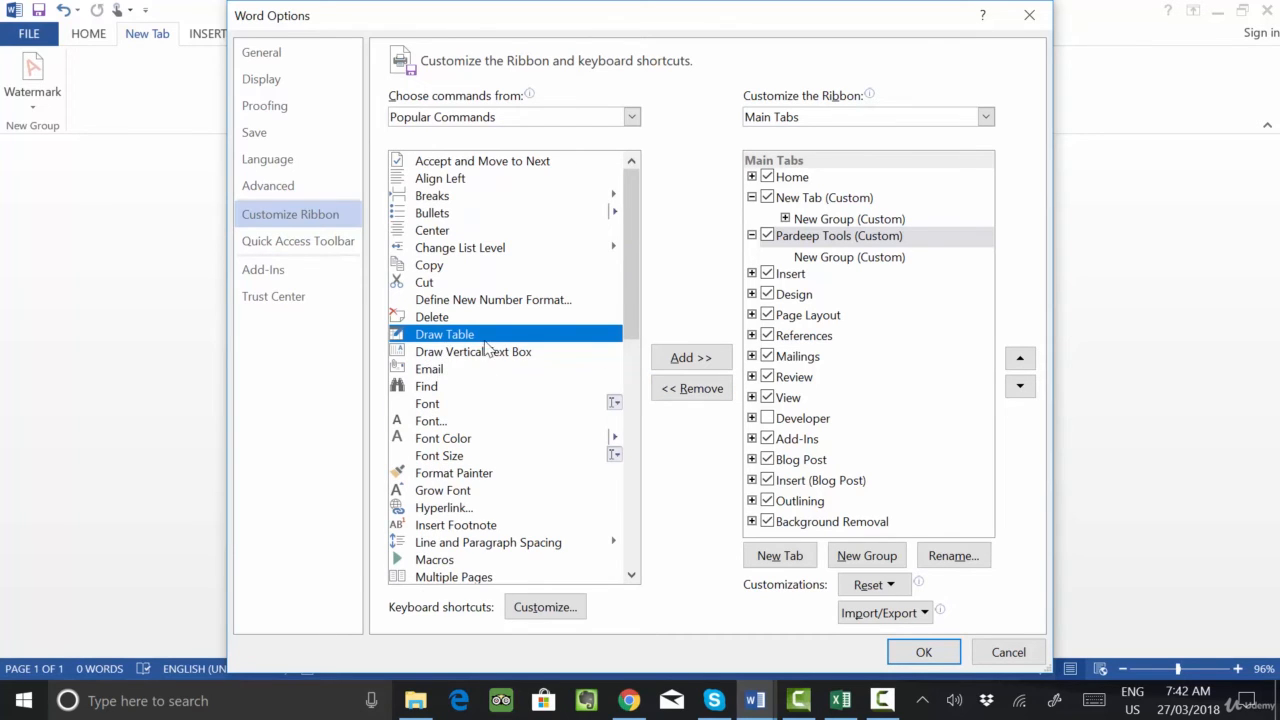
pyautogui.click(427, 266)
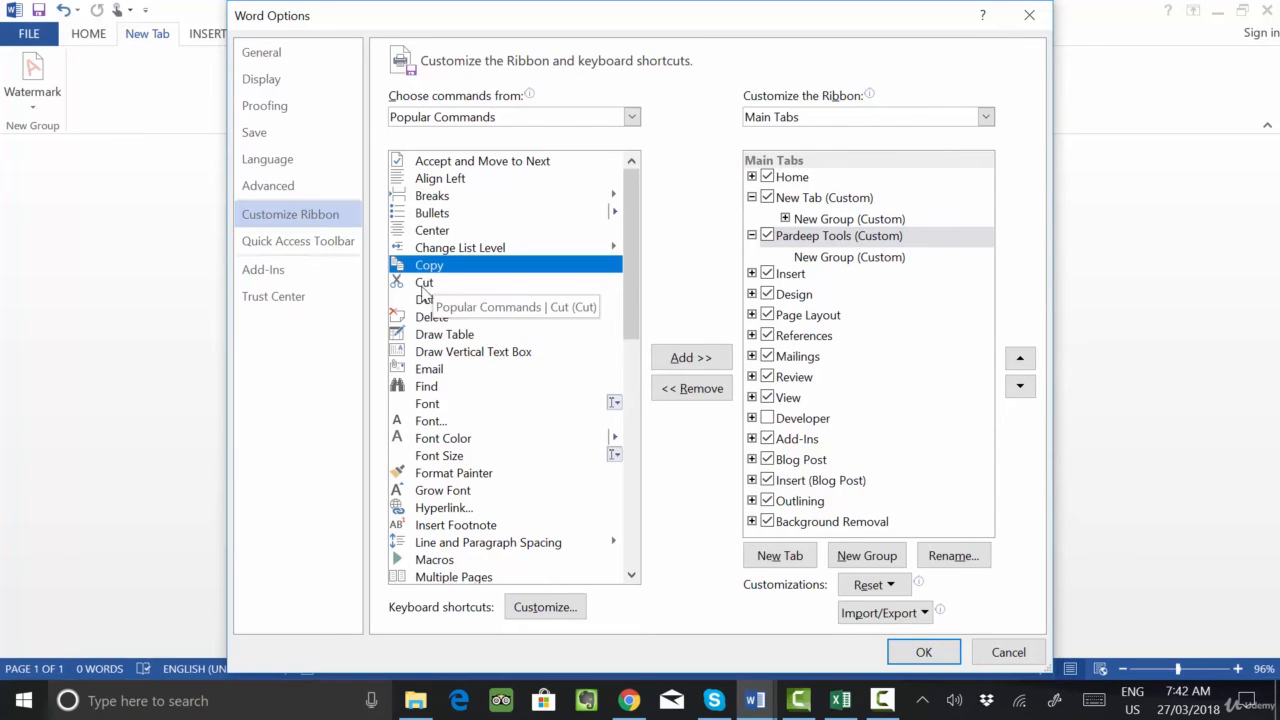
pyautogui.click(692, 357)
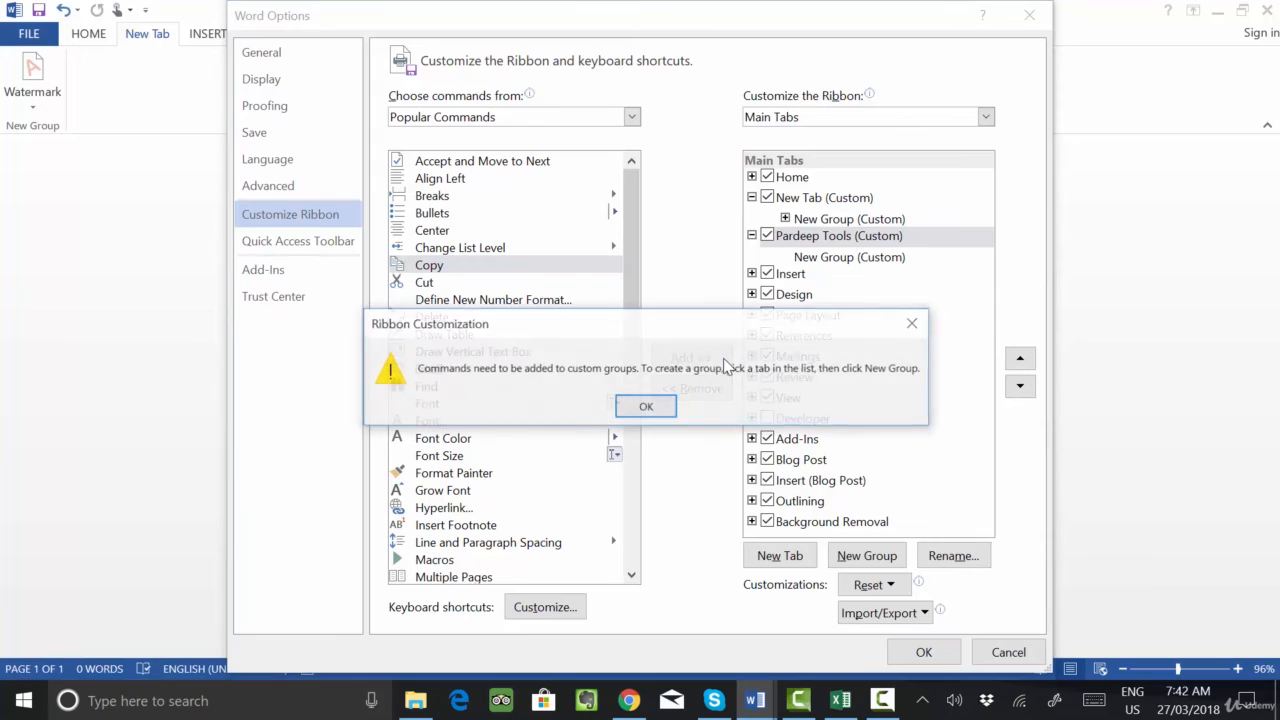
pyautogui.click(655, 406)
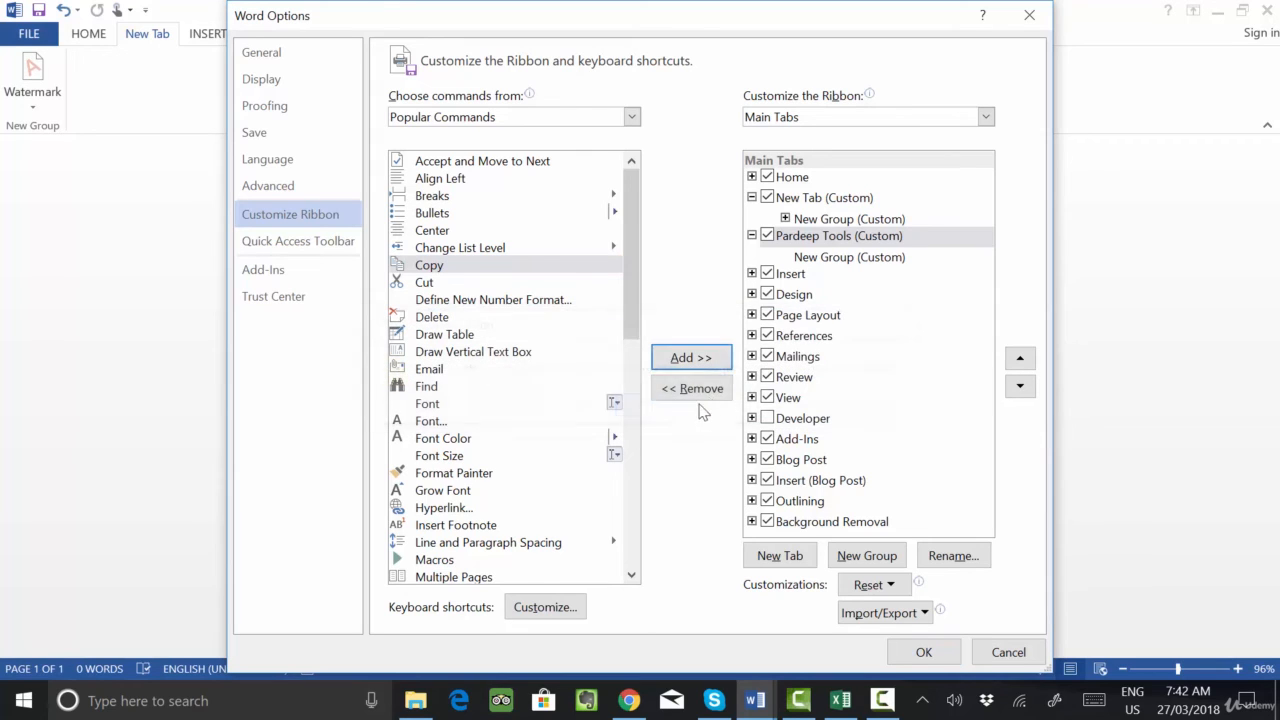
pyautogui.click(808, 259)
pyautogui.click(691, 357)
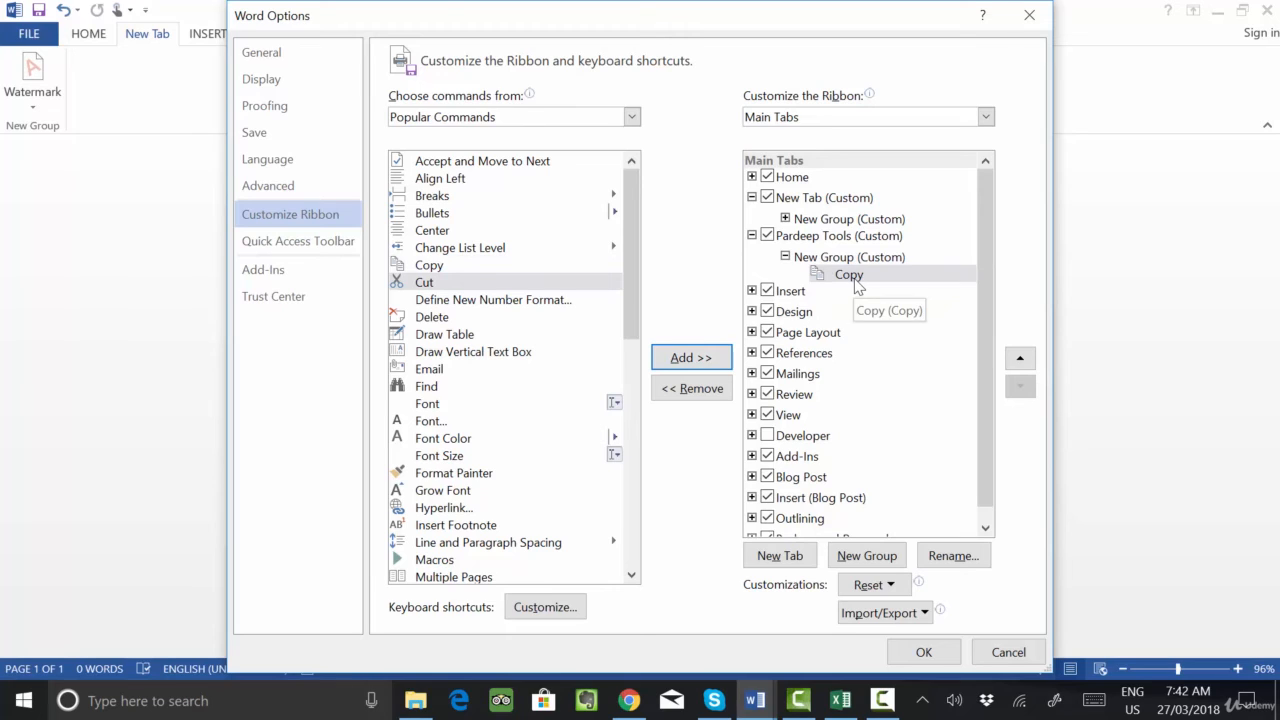
# - Add the Hyperlink command from the popular commands to the New Group under the renamed custom tab
pyautogui.click(430, 268)
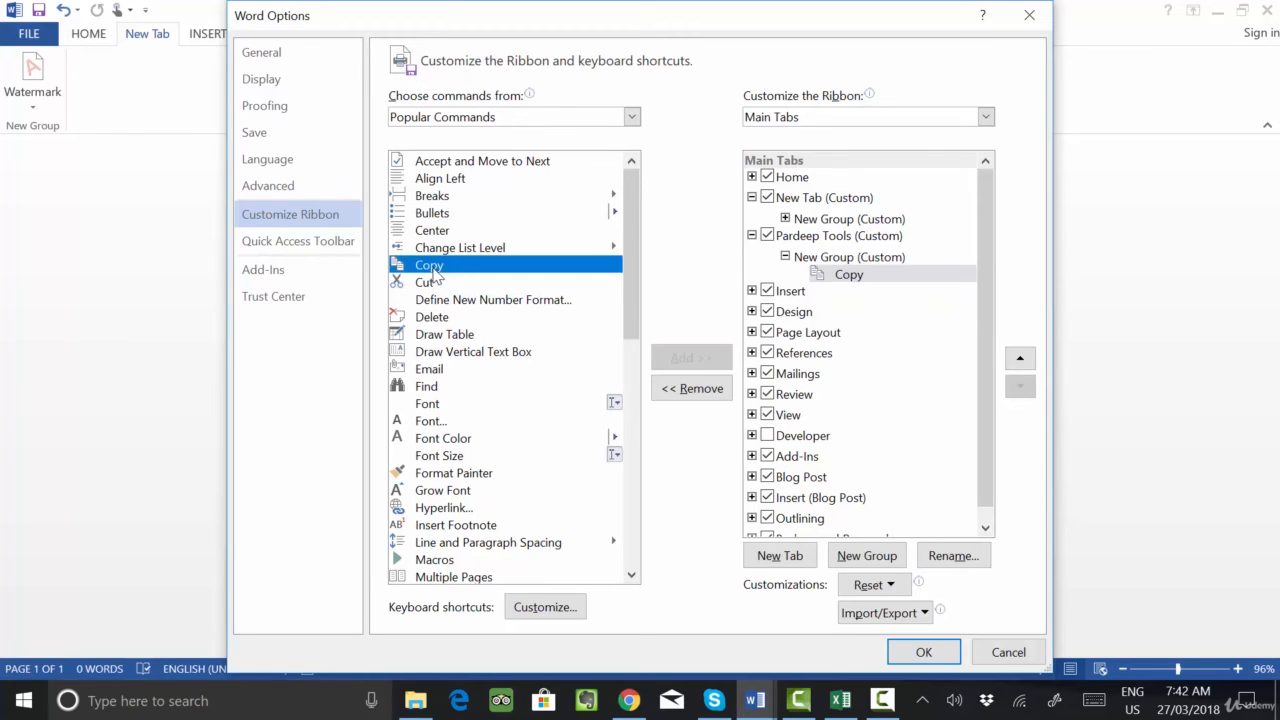
pyautogui.click(446, 286)
pyautogui.scroll(-4, 463, 396)
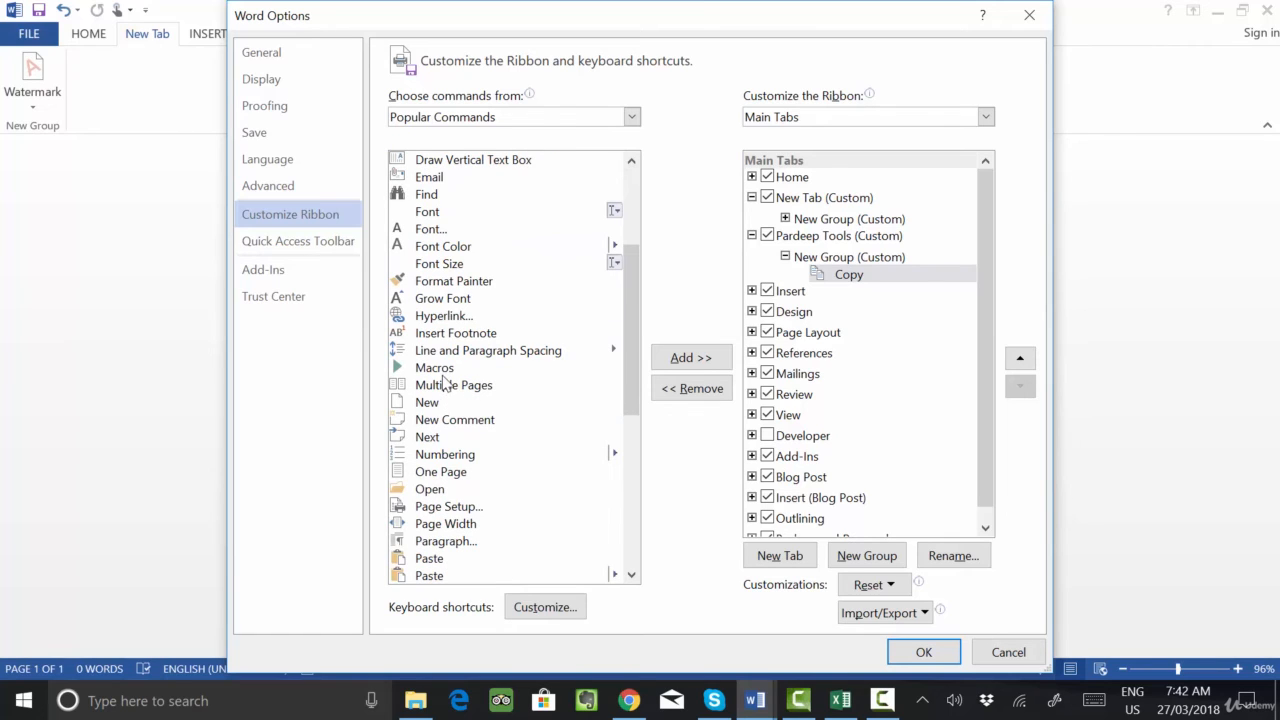
pyautogui.click(445, 369)
pyautogui.click(450, 316)
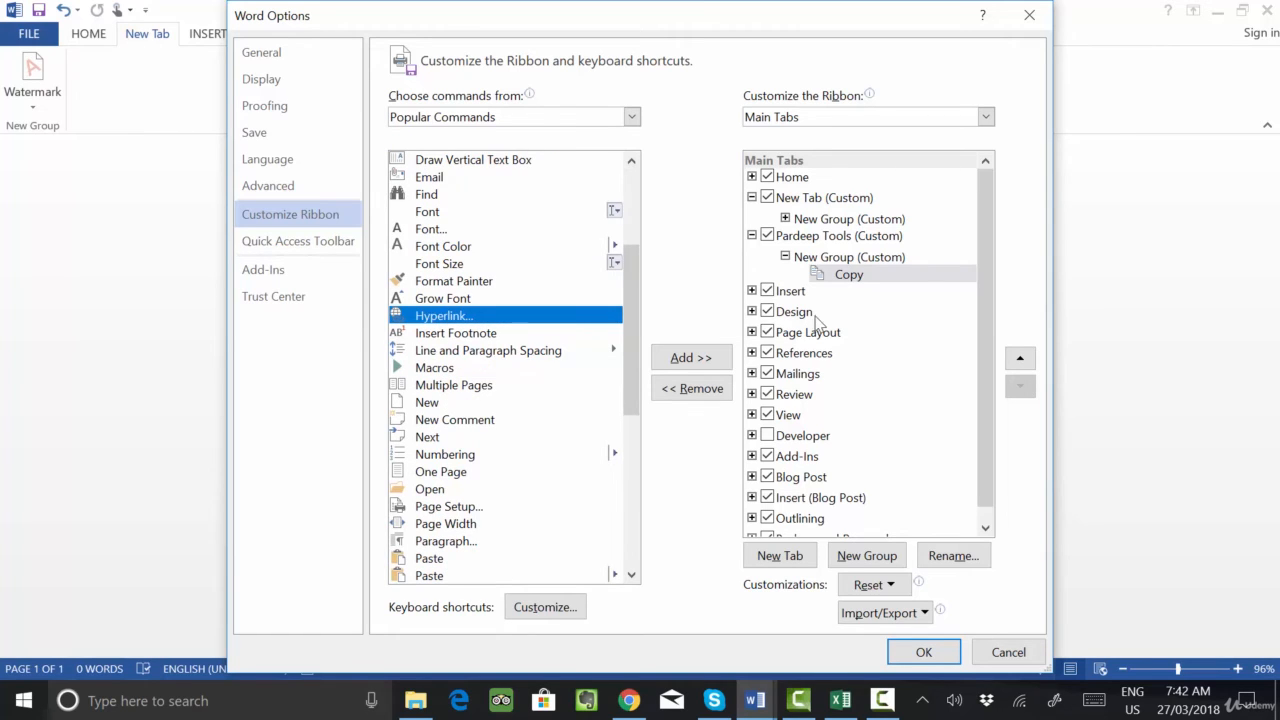
pyautogui.click(701, 360)
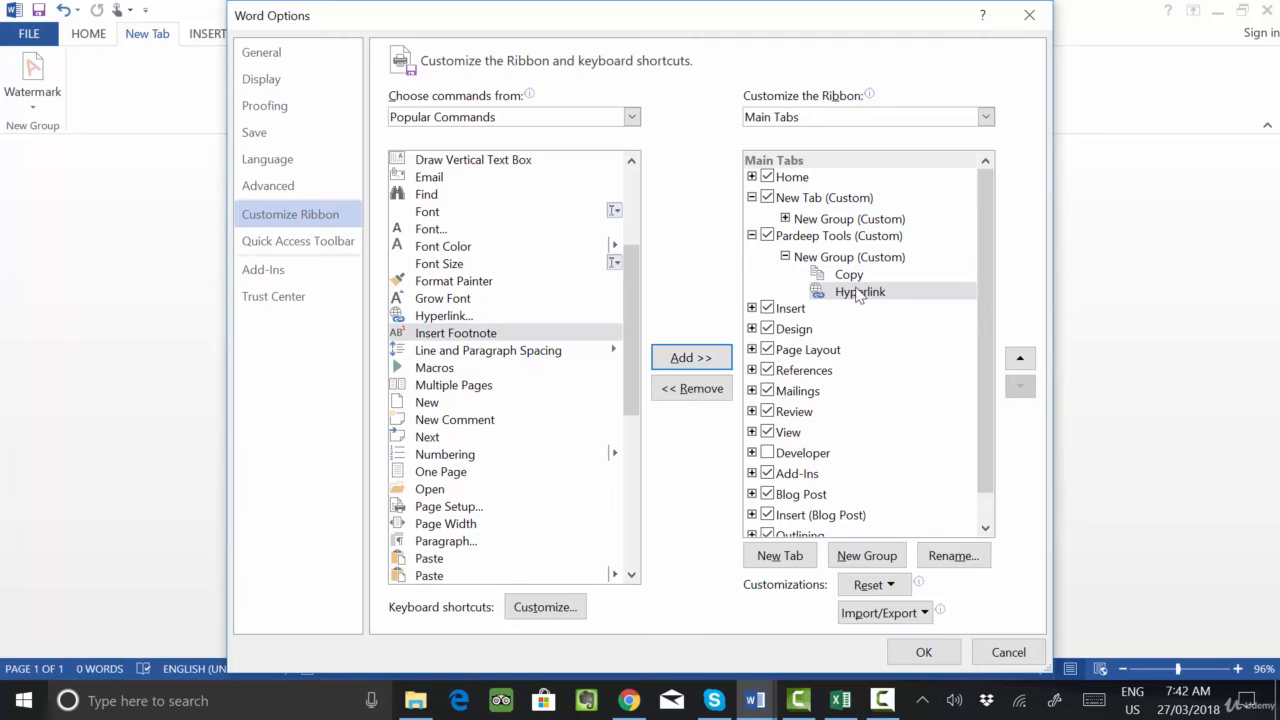
# - Add the Open command from the popular commands below Hyperlink in the renamed custom tab's New Group
pyautogui.scroll(-6, 506, 434)
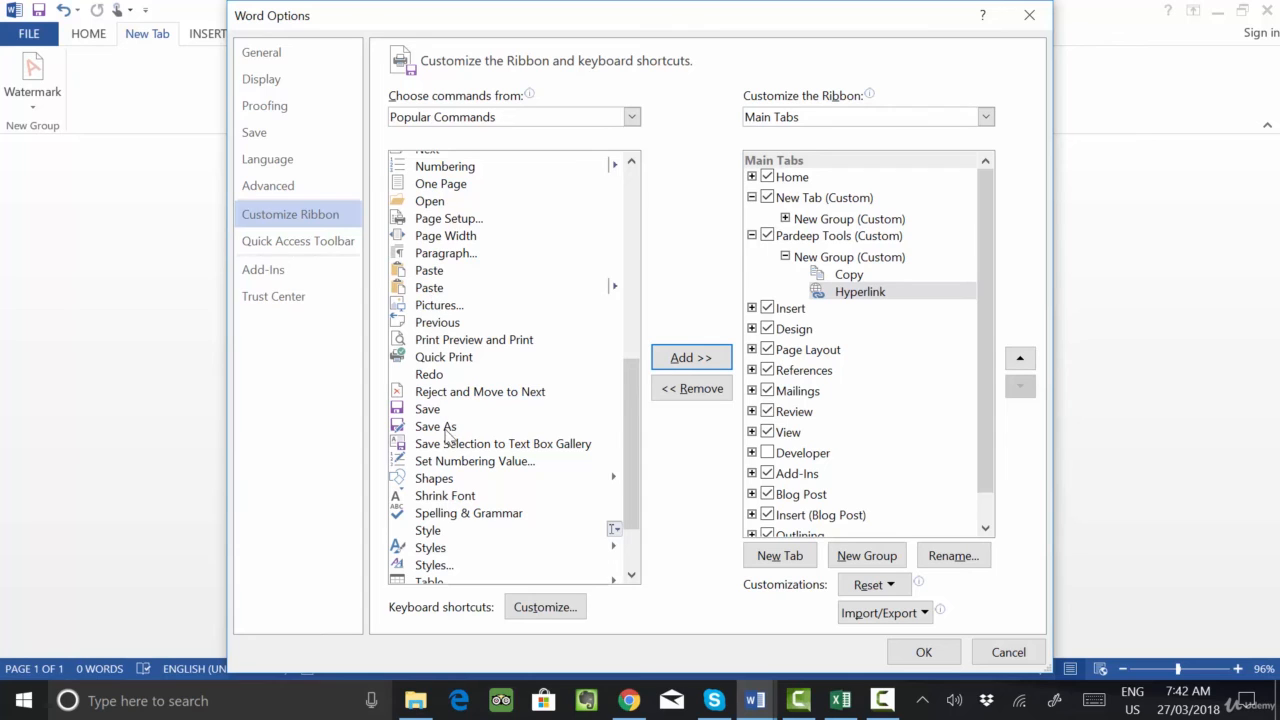
pyautogui.scroll(-2, 455, 445)
pyautogui.scroll(7, 460, 455)
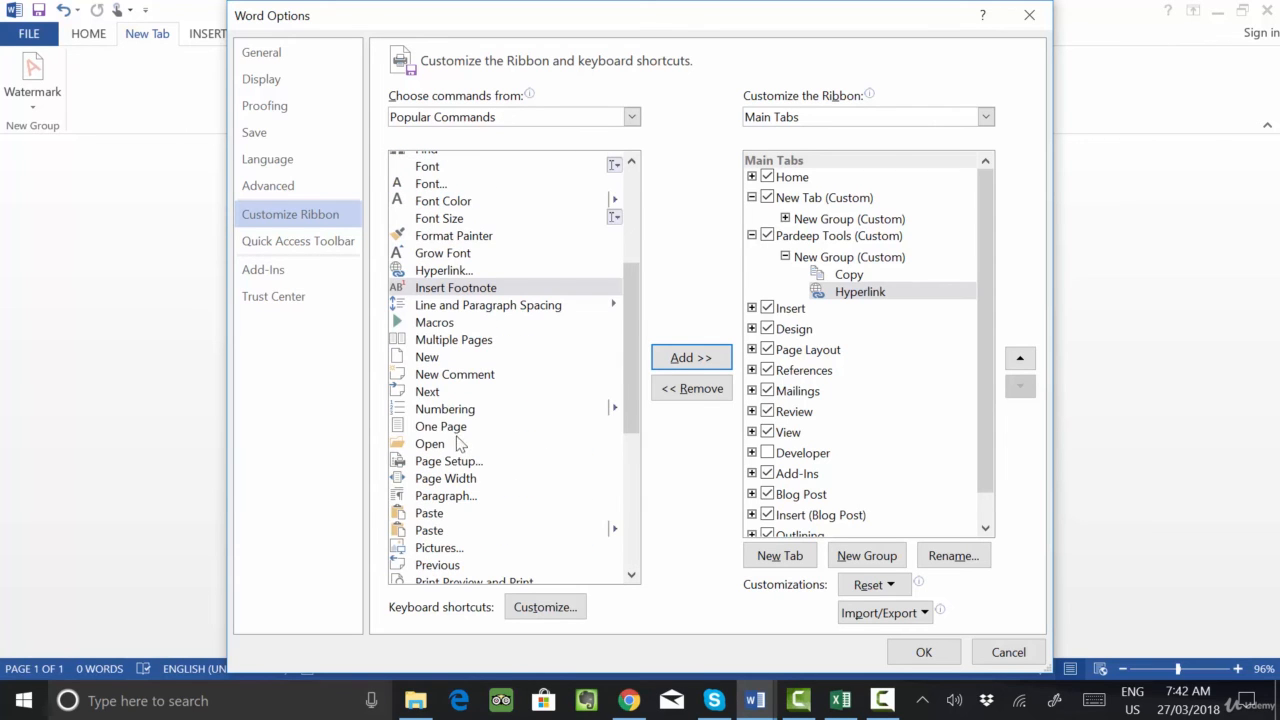
pyautogui.click(447, 443)
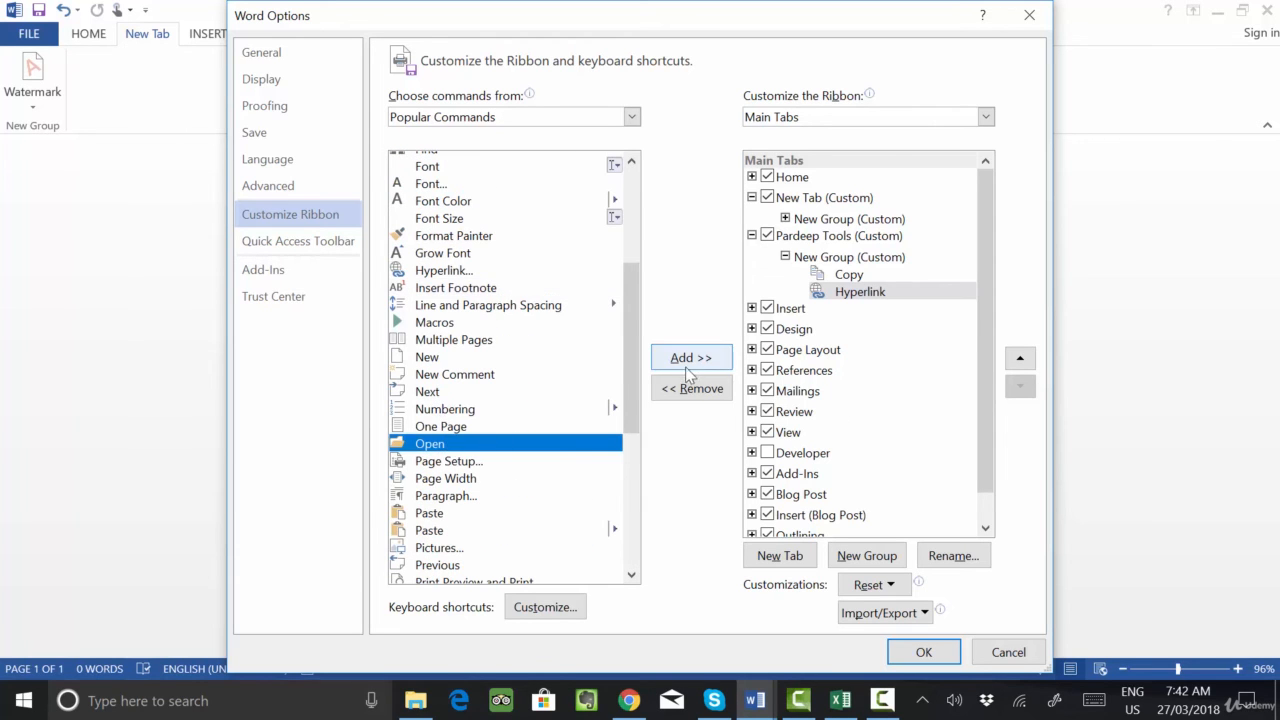
pyautogui.click(690, 357)
# - Apply the ribbon customization and display the commands on the renamed custom tab
pyautogui.click(921, 652)
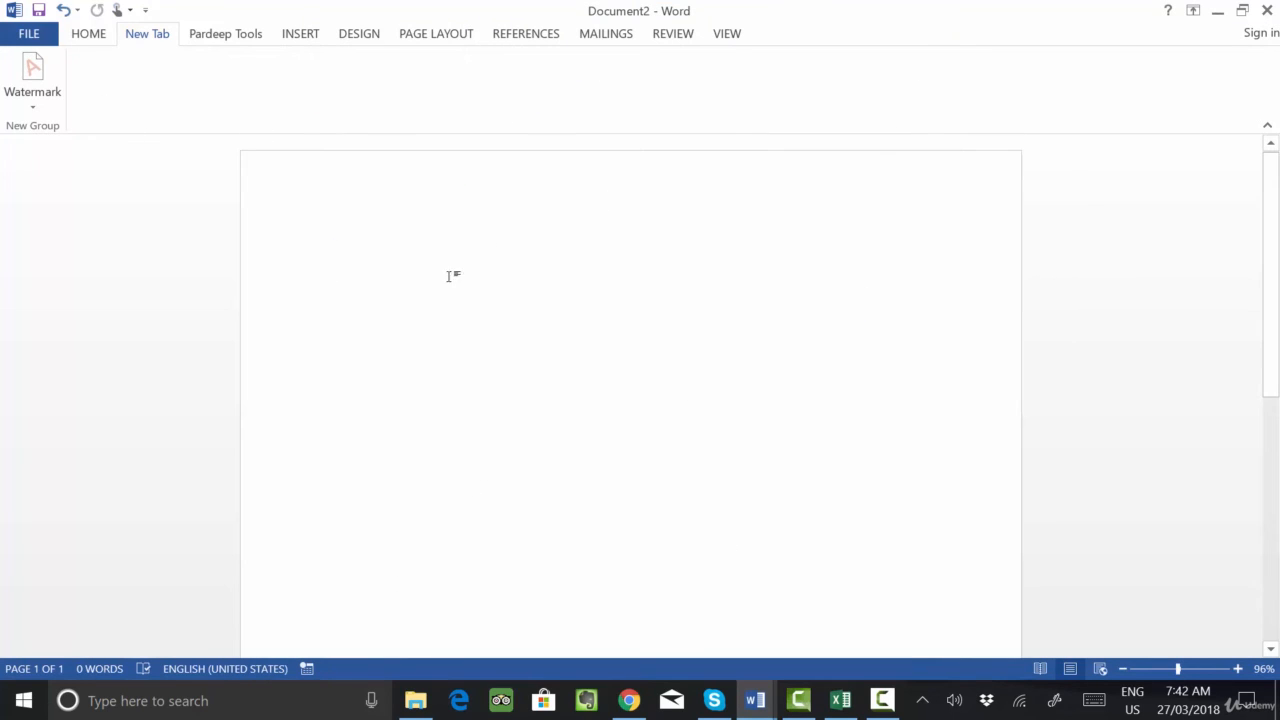
pyautogui.click(235, 38)
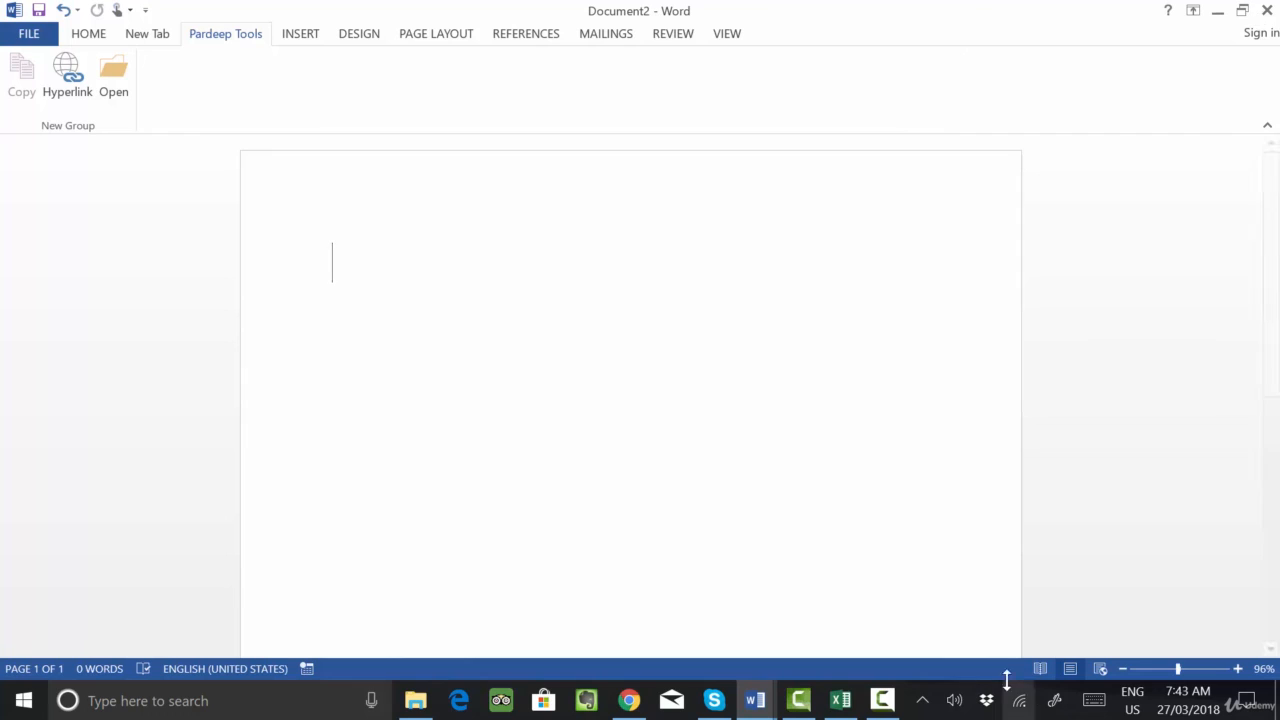
pyautogui.click(880, 702)
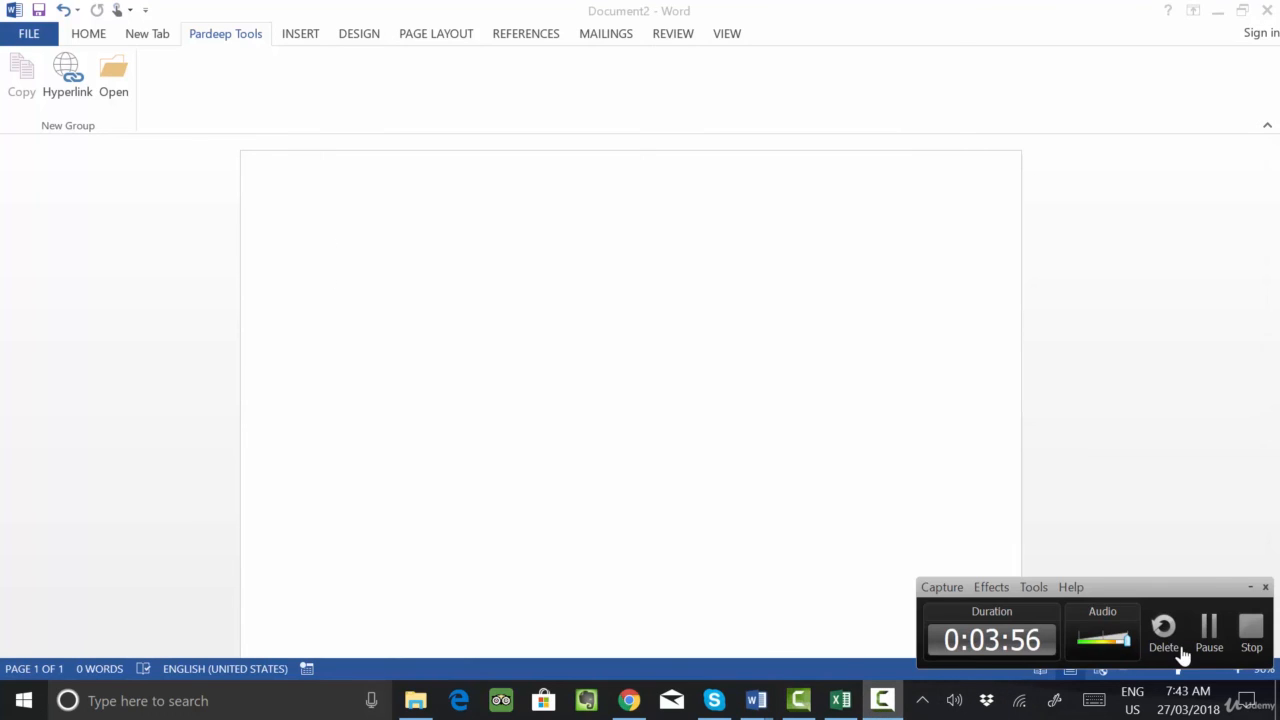